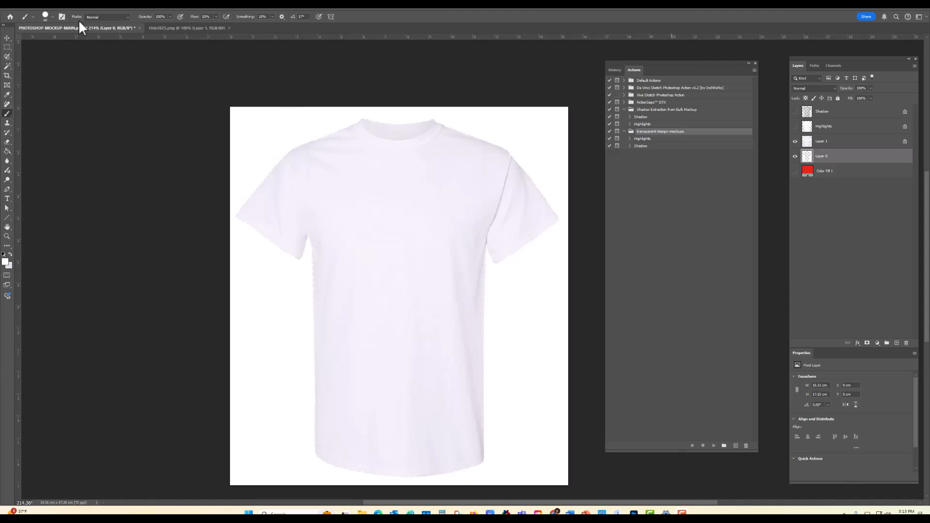
# Step: Check the pixel dimensions of PHOTOSHOP-MOCKUP-MAIN.psd in Image Size and close it without changes
pyautogui.click(36, 7)
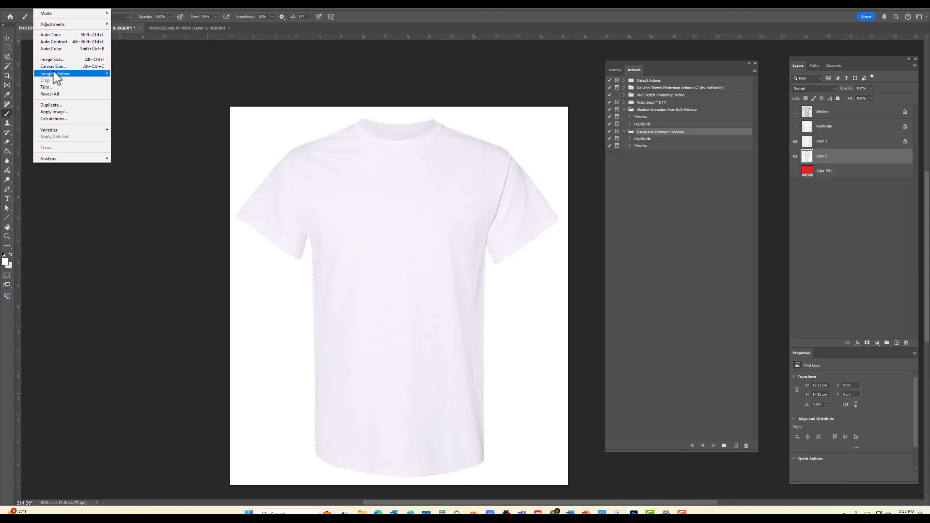
pyautogui.click(96, 111)
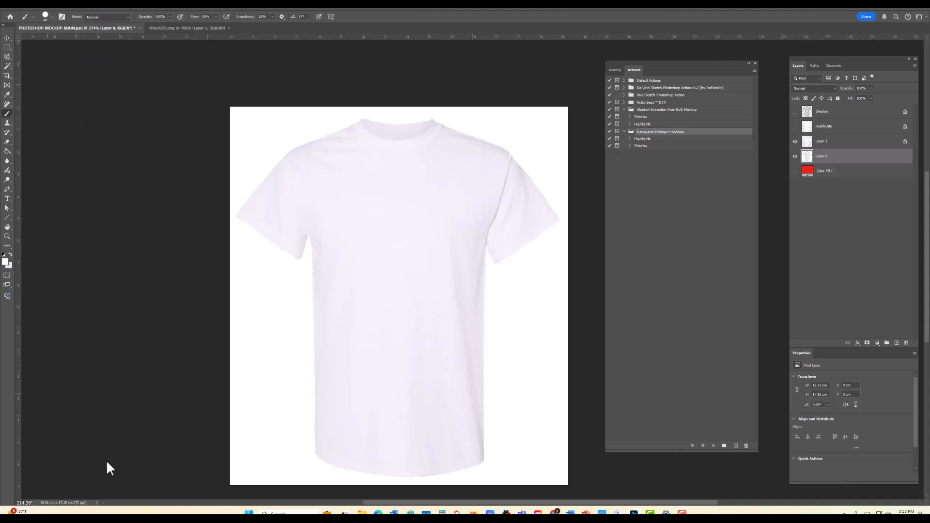
pyautogui.click(43, 7)
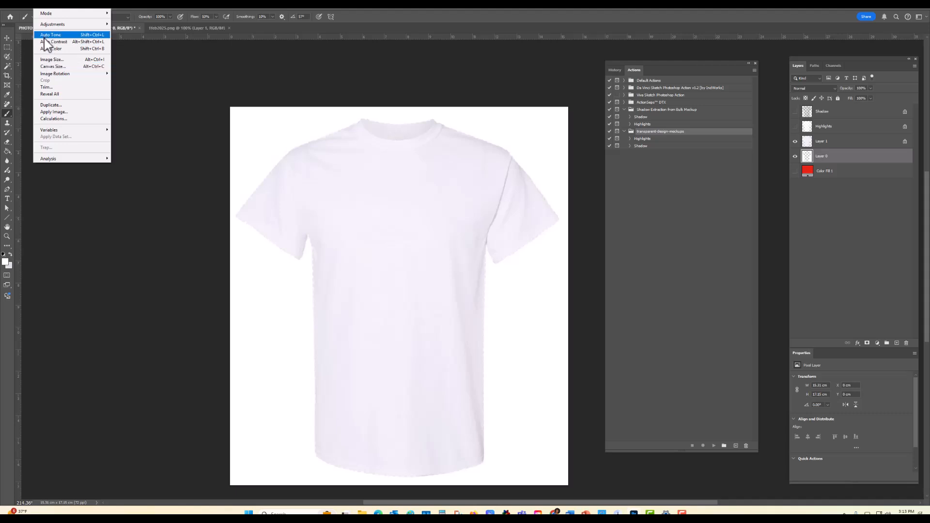
pyautogui.click(48, 60)
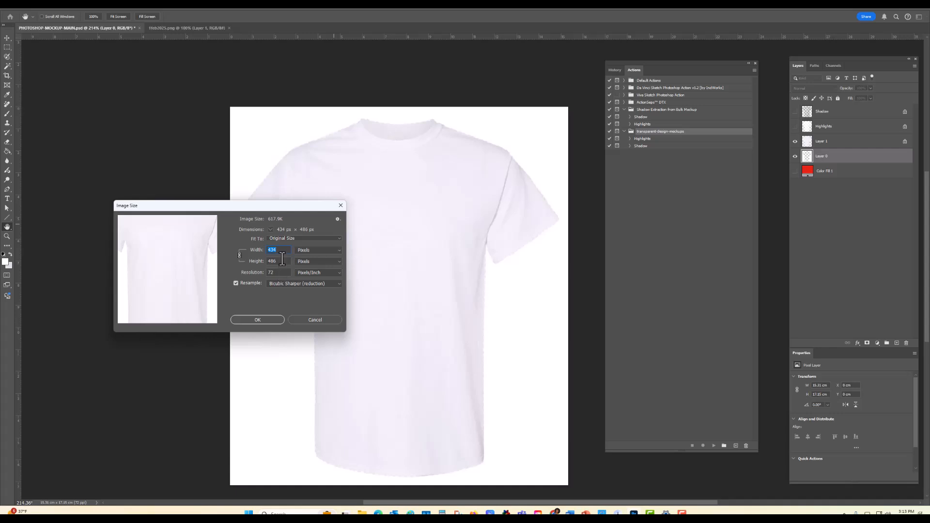
pyautogui.click(316, 319)
pyautogui.press('b')
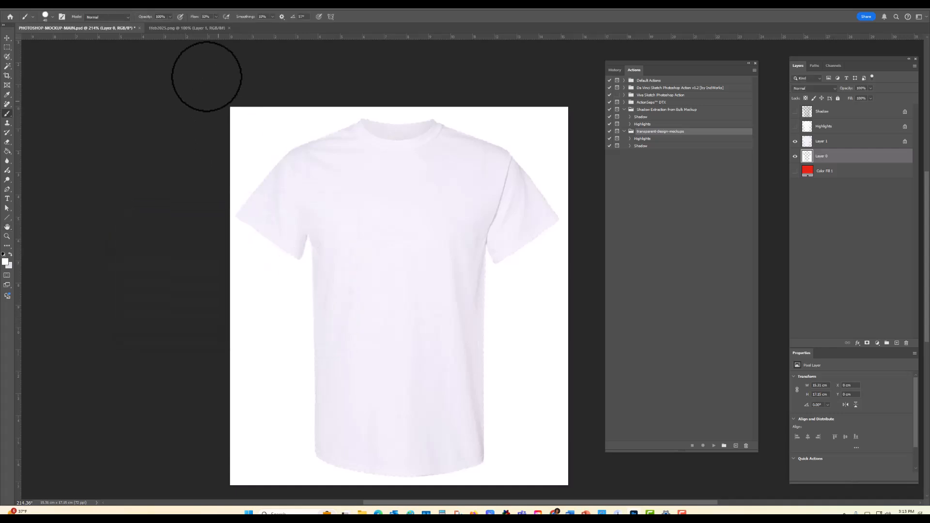
# Step: Switch to the other open T-shirt PNG and check its pixel dimensions in Image Size without changing them
pyautogui.click(196, 27)
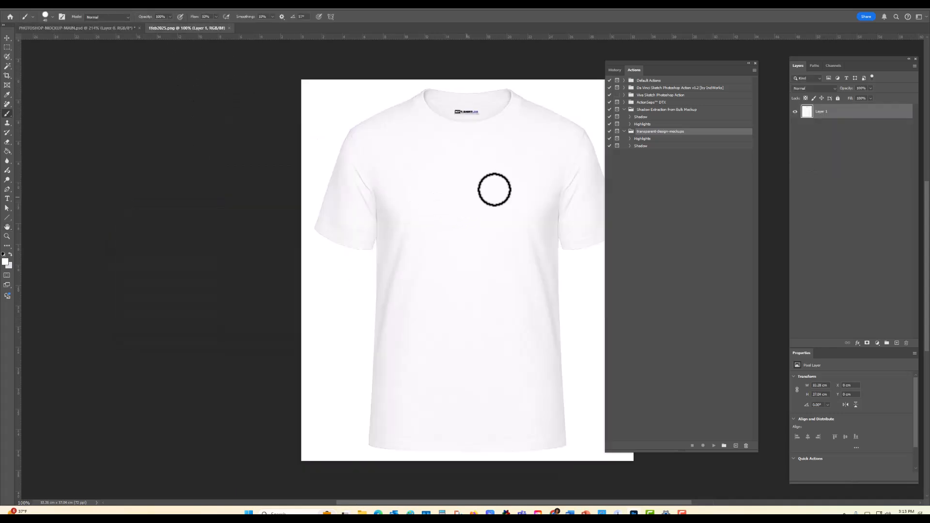
pyautogui.keyDown('alt'); pyautogui.scroll(3, 492, 233); pyautogui.keyUp('alt')
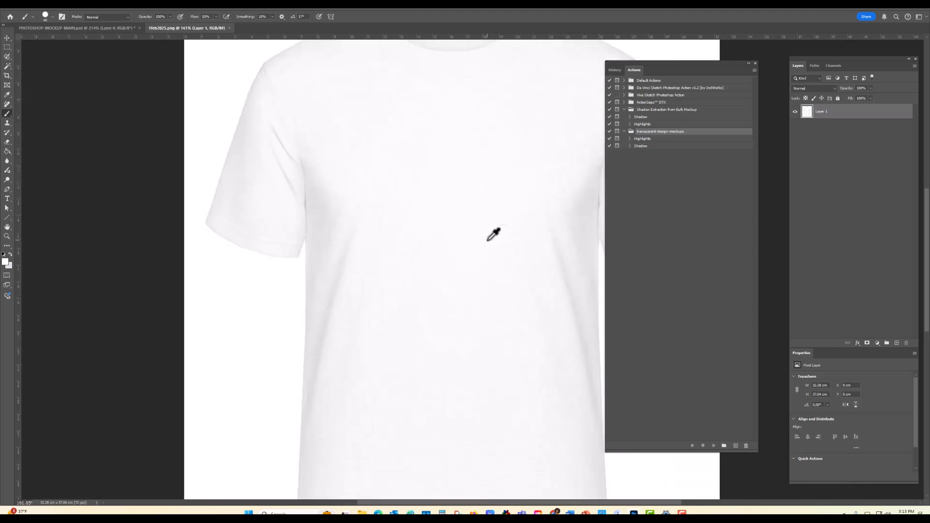
pyautogui.keyDown('alt'); pyautogui.scroll(-2, 492, 234); pyautogui.keyUp('alt')
pyautogui.keyDown('alt'); pyautogui.scroll(-1, 493, 234); pyautogui.keyUp('alt')
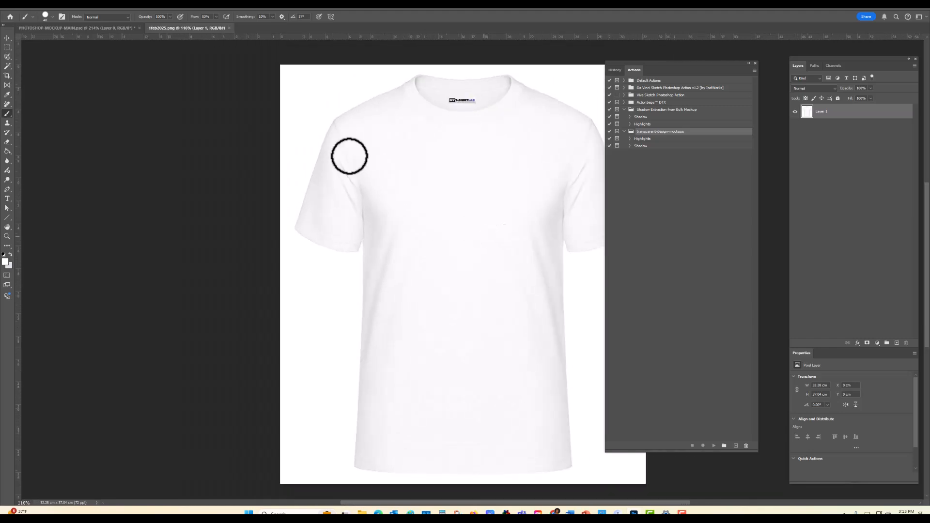
pyautogui.click(45, 10)
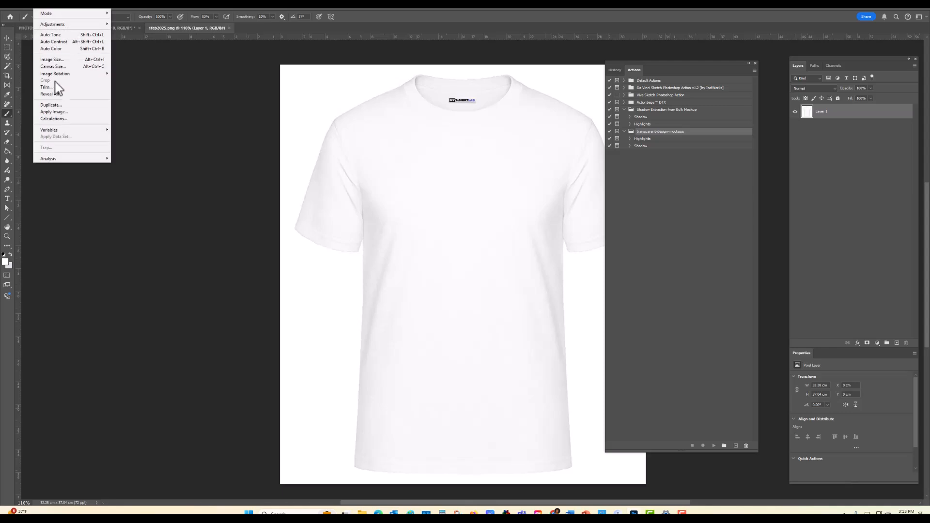
pyautogui.click(53, 60)
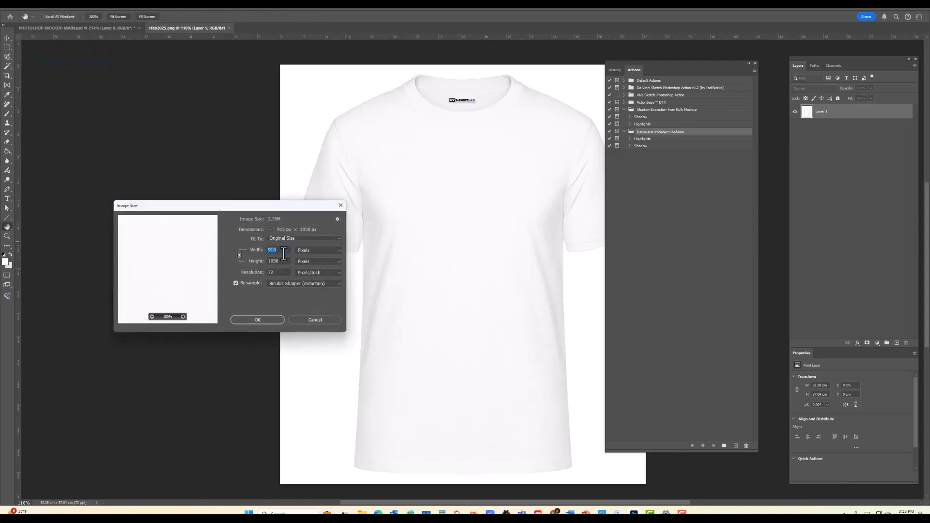
pyautogui.click(320, 322)
pyautogui.press('b')
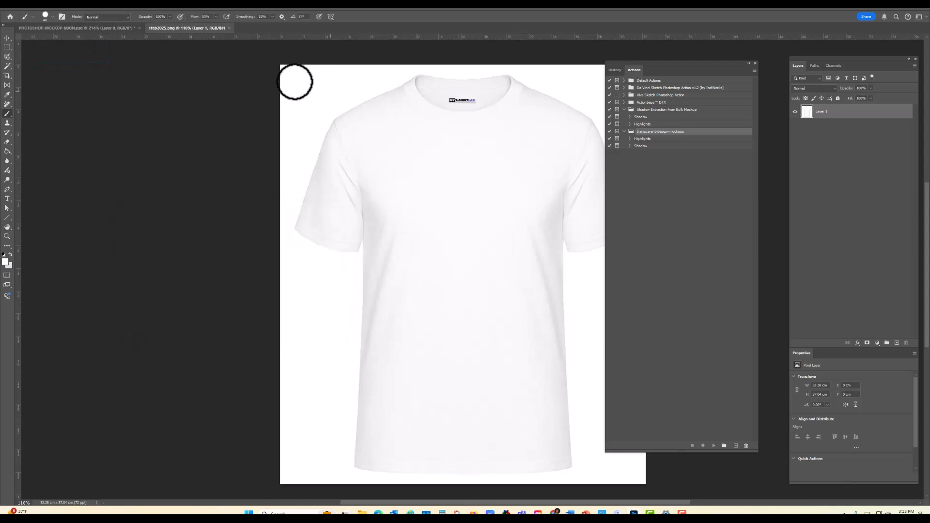
# Step: Compare the shirt in PHOTOSHOP-MOCKUP-MAIN.psd with the one in the PNG, ending on the PSD document
pyautogui.click(101, 29)
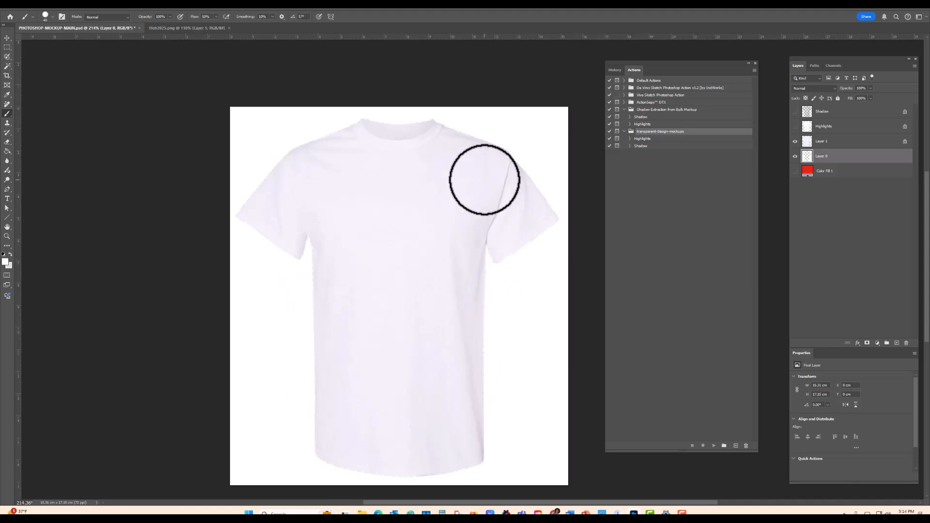
pyautogui.click(191, 28)
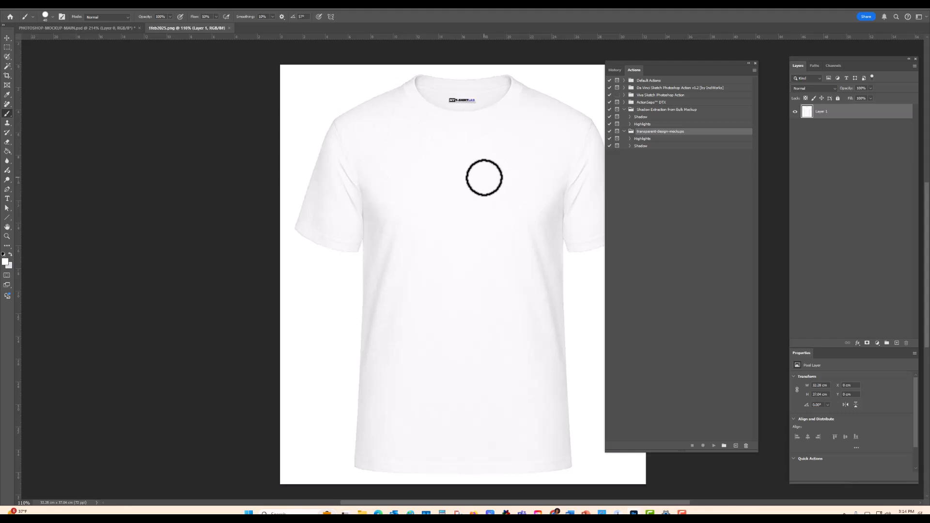
pyautogui.click(73, 28)
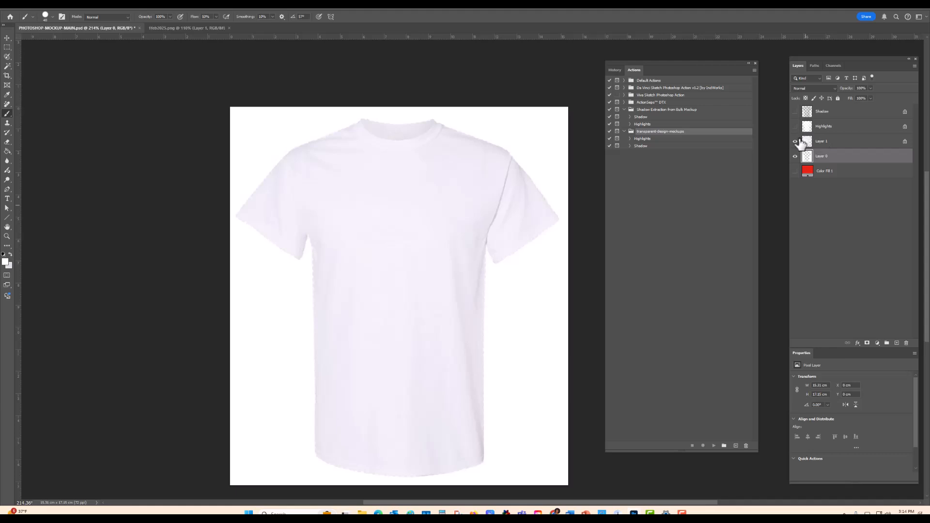
# Step: Toggle Layer 1 and Layer 0 off and on to examine the shirt and its background separately
pyautogui.click(795, 142)
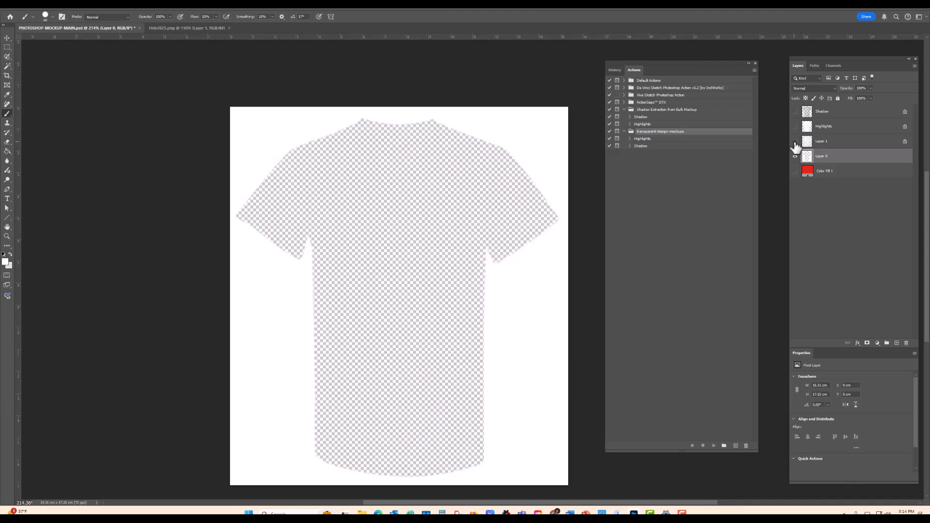
pyautogui.click(796, 142)
pyautogui.click(795, 157)
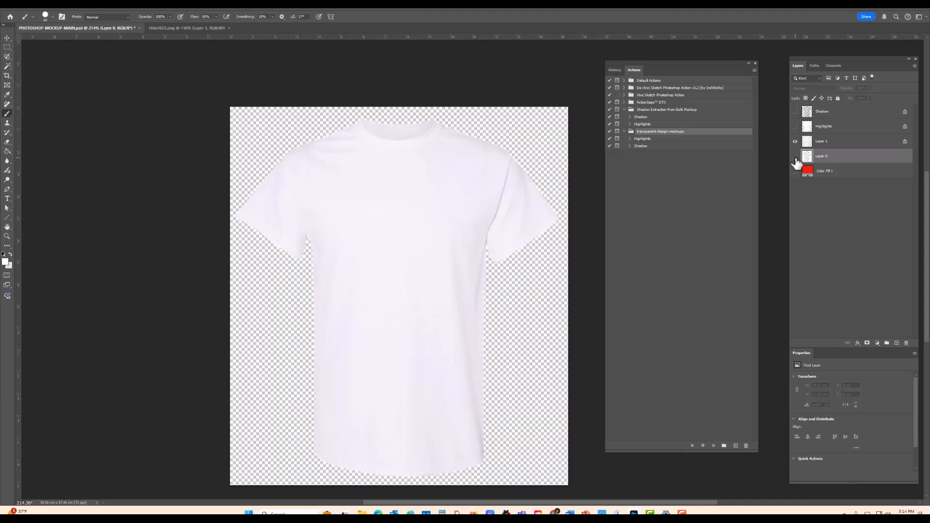
pyautogui.click(795, 157)
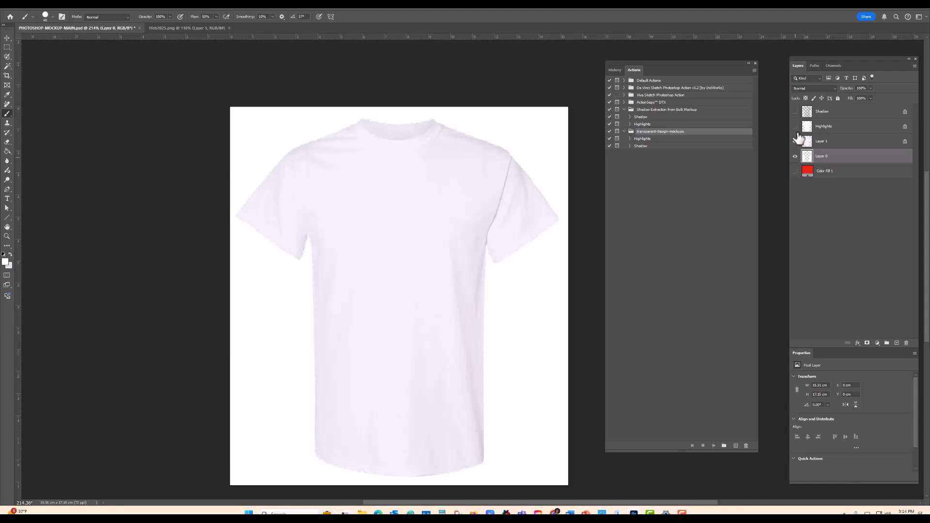
# Step: Hide Layer 1 and show the Shadow, Highlights and Color Fill 1 layers
pyautogui.click(795, 141)
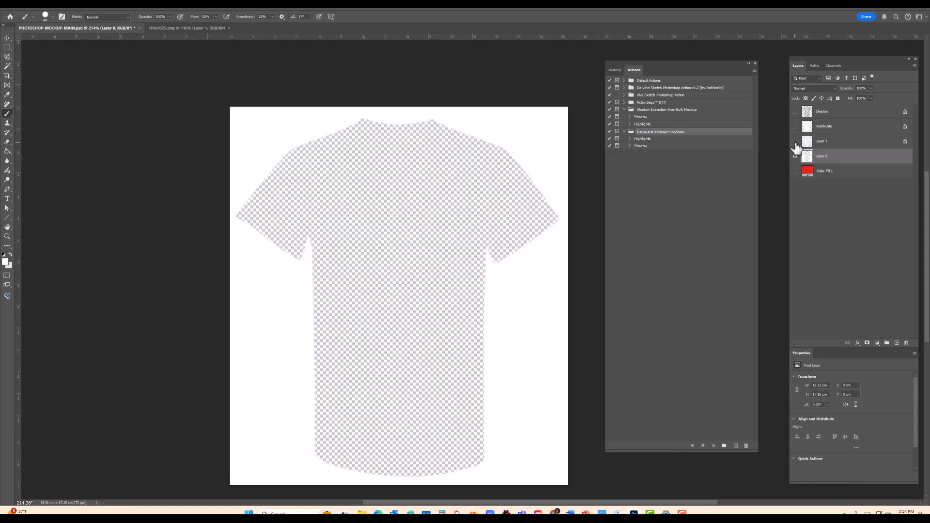
pyautogui.click(795, 112)
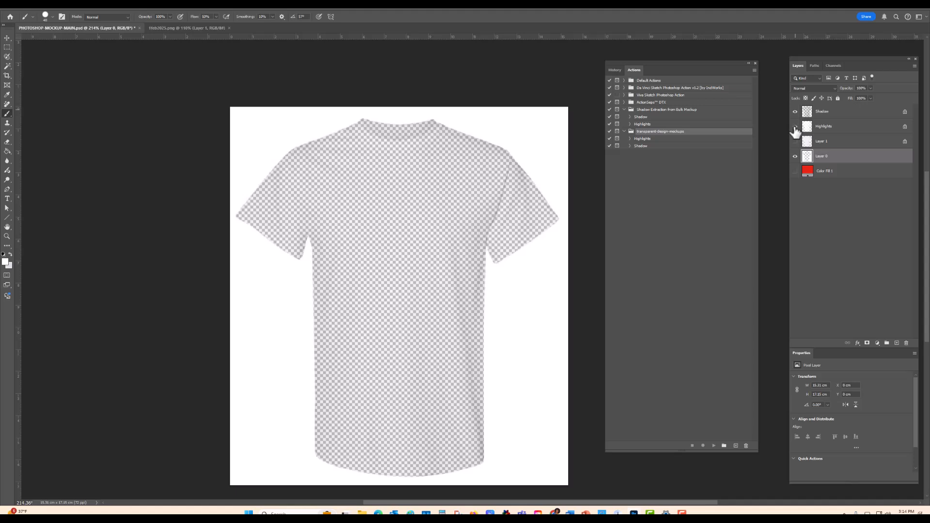
pyautogui.click(795, 171)
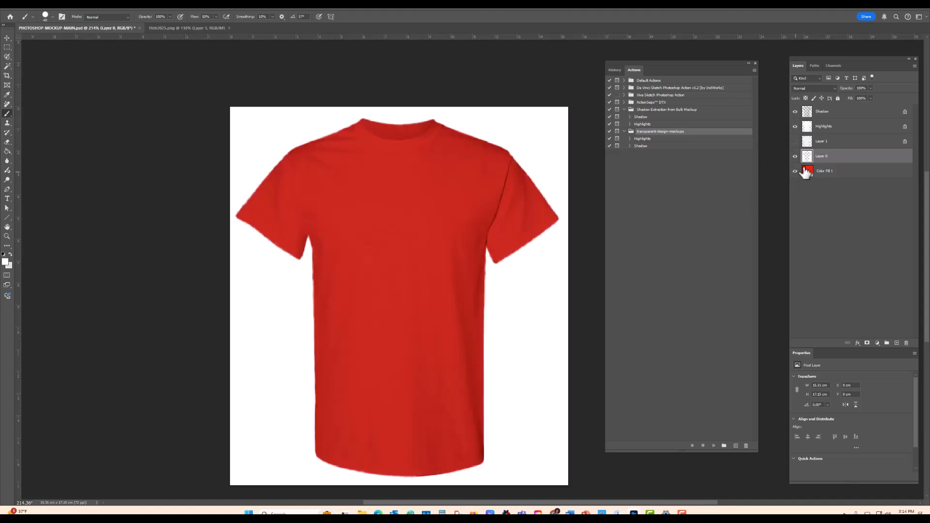
# Step: Preview Color Fill 1 in blue (#0600ff) without keeping it, hide that layer and select Layer 0
pyautogui.doubleClick(808, 171)
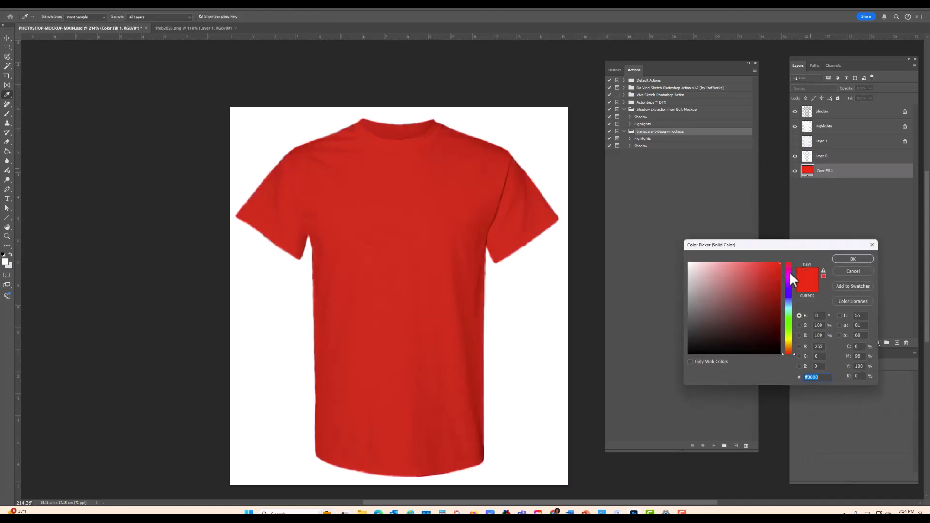
pyautogui.moveTo(790, 272); pyautogui.dragTo(786, 292)
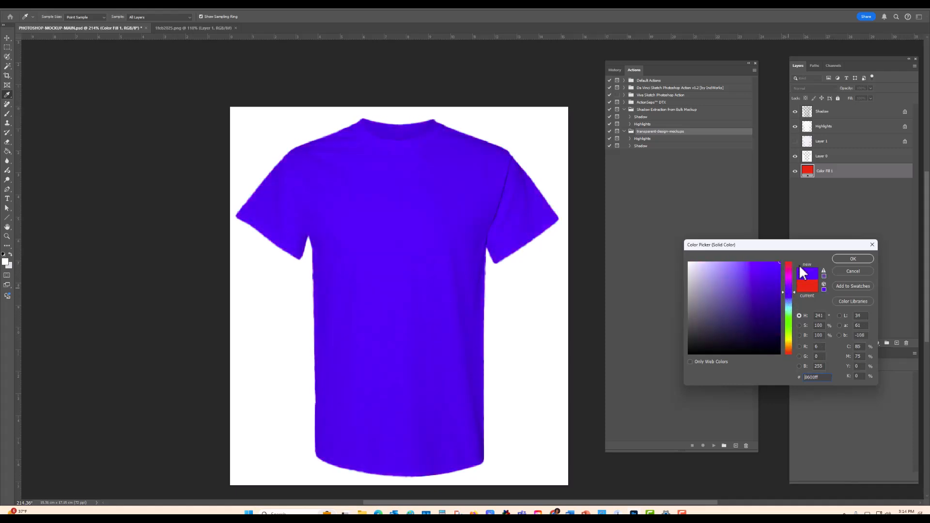
pyautogui.click(854, 271)
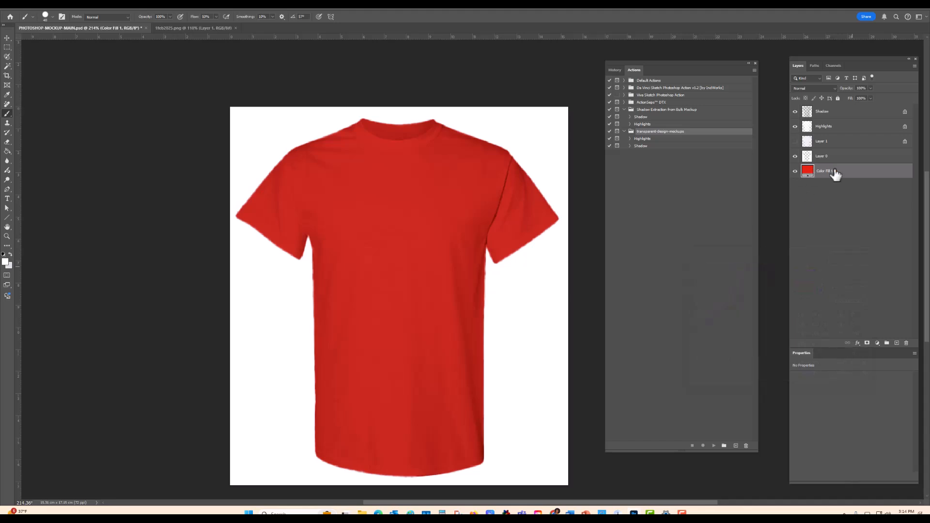
pyautogui.click(795, 171)
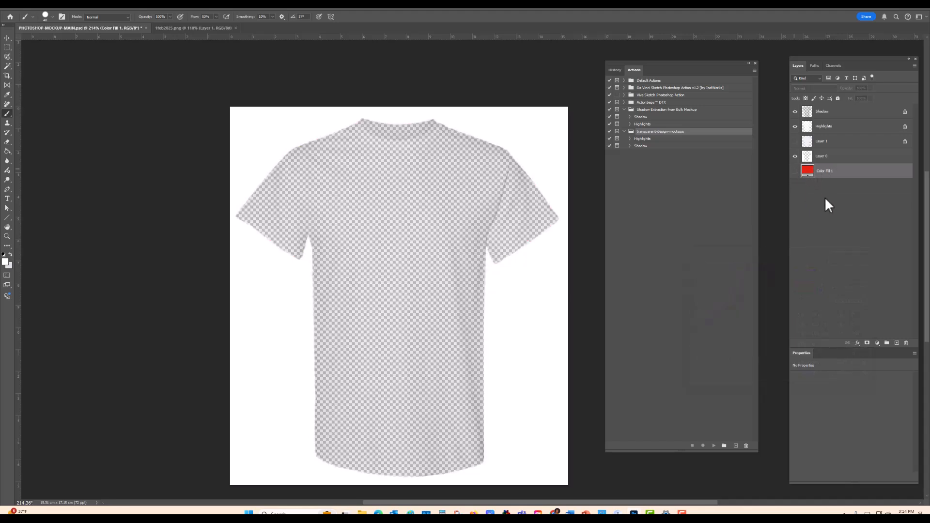
pyautogui.click(841, 158)
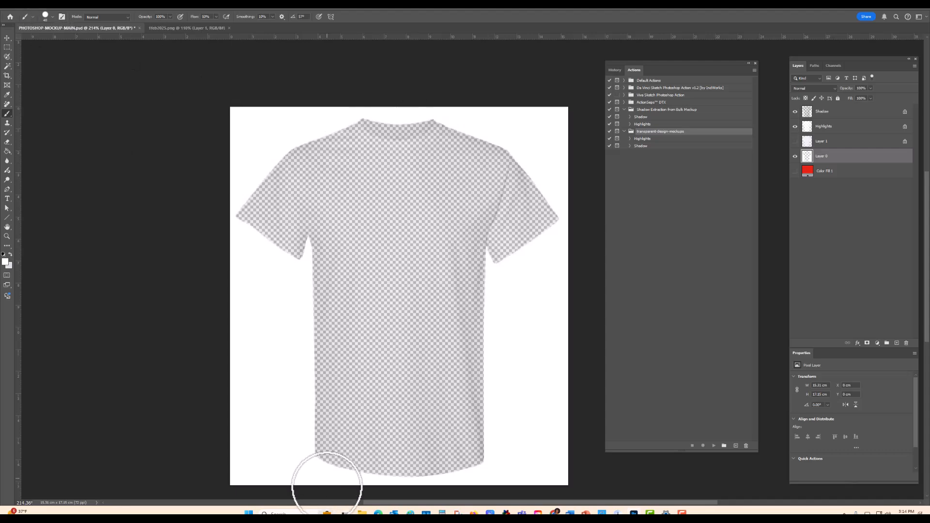
# Step: Switch to File Explorer, look over the shirt PNG files in the trash folder and return to Photoshop
pyautogui.click(363, 513)
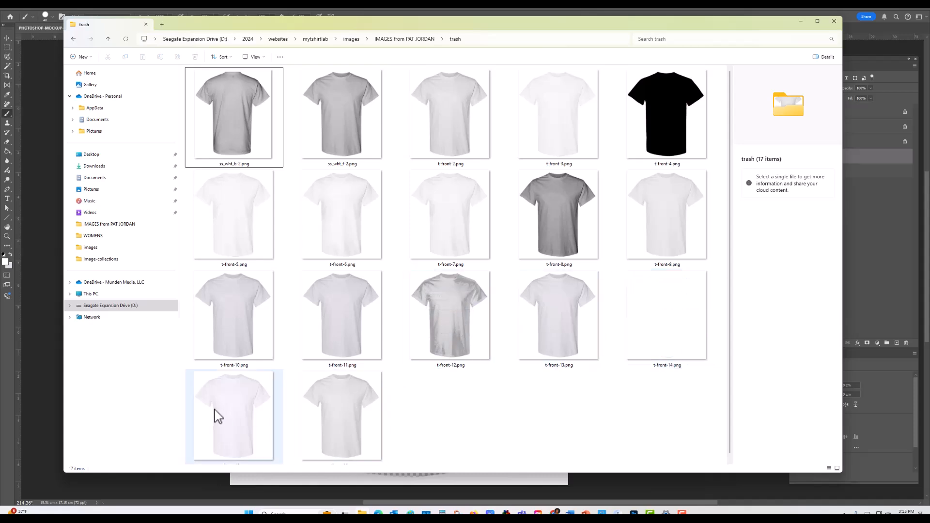
pyautogui.click(802, 21)
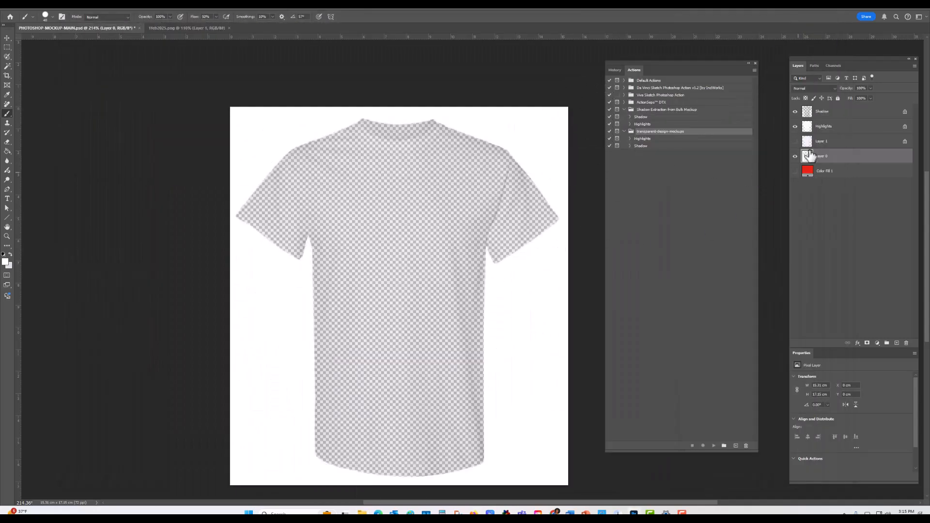
# Step: Show Layer 1 and Color Fill 1, and expand the Highlights and Shadow actions of the transparent-design-mockups set
pyautogui.click(795, 141)
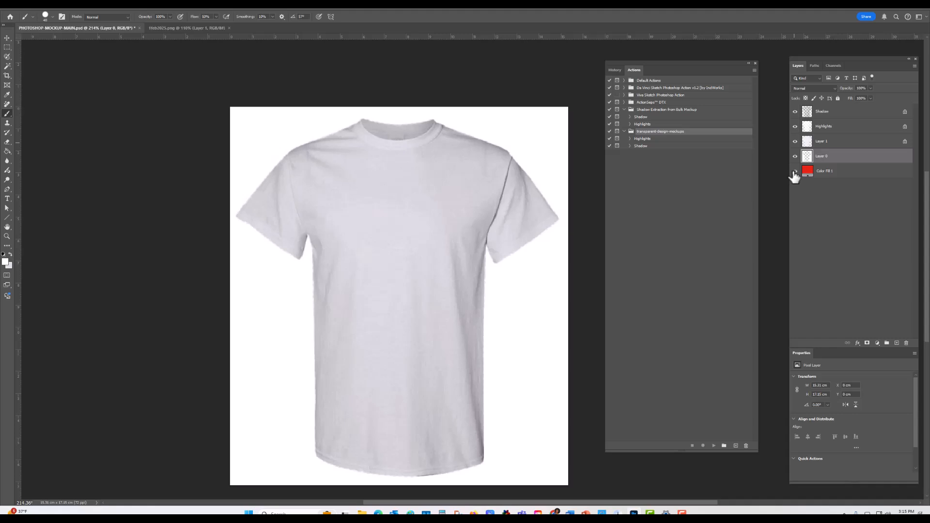
pyautogui.click(796, 171)
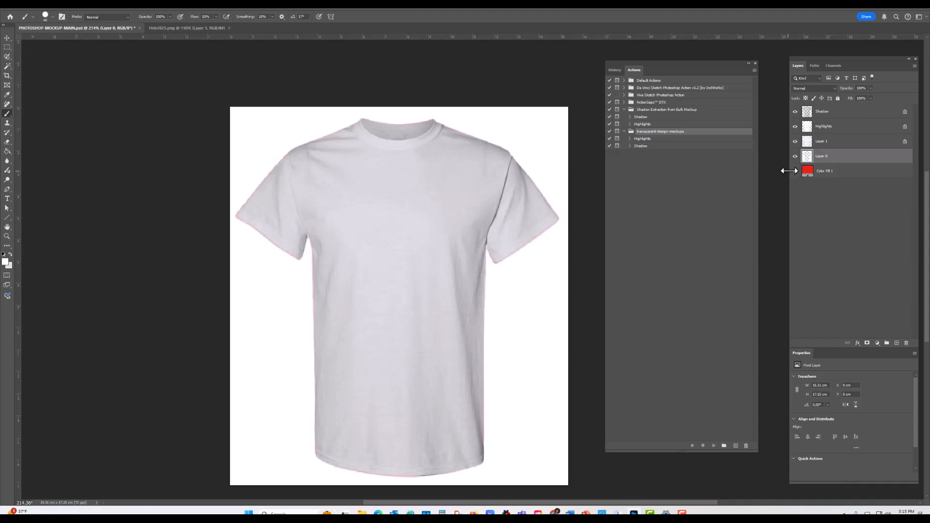
pyautogui.click(630, 139)
pyautogui.click(630, 219)
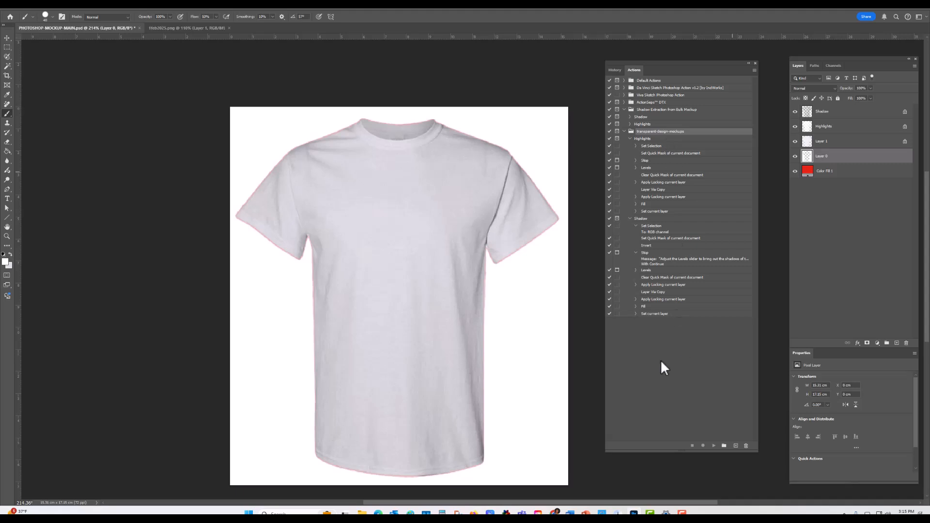
# Step: Switch to the T-shirt PNG document and select the whole shirt with the Object Selection Tool
pyautogui.click(186, 28)
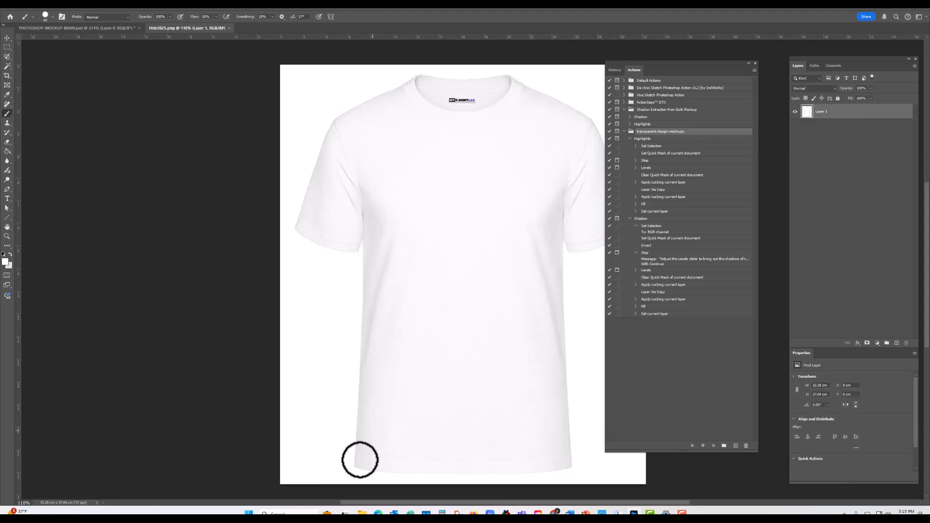
pyautogui.moveTo(359, 504); pyautogui.dragTo(402, 504)
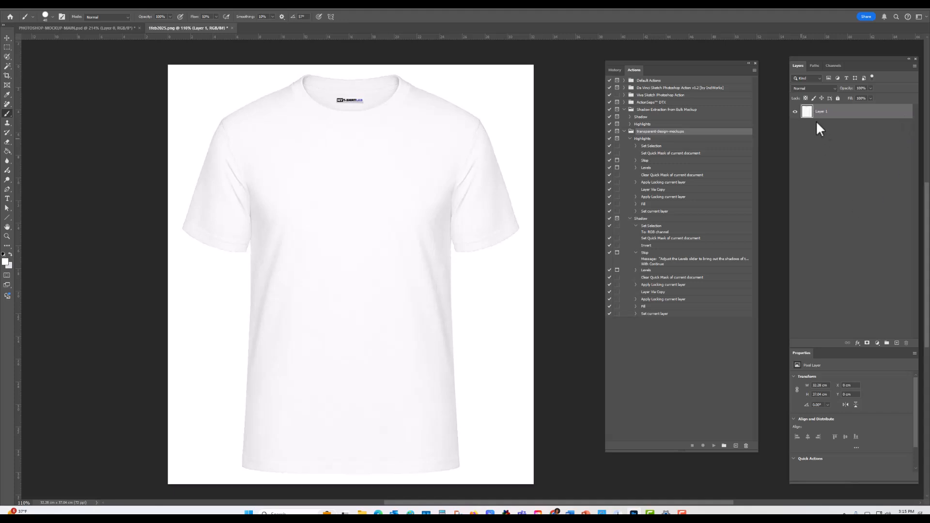
pyautogui.click(7, 57)
pyautogui.rightClick(6, 57)
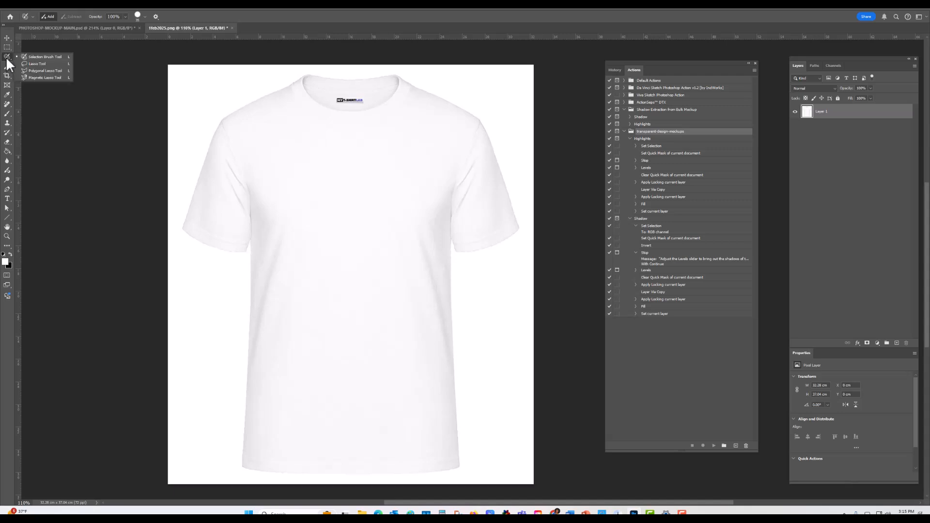
pyautogui.click(6, 65)
pyautogui.rightClick(5, 65)
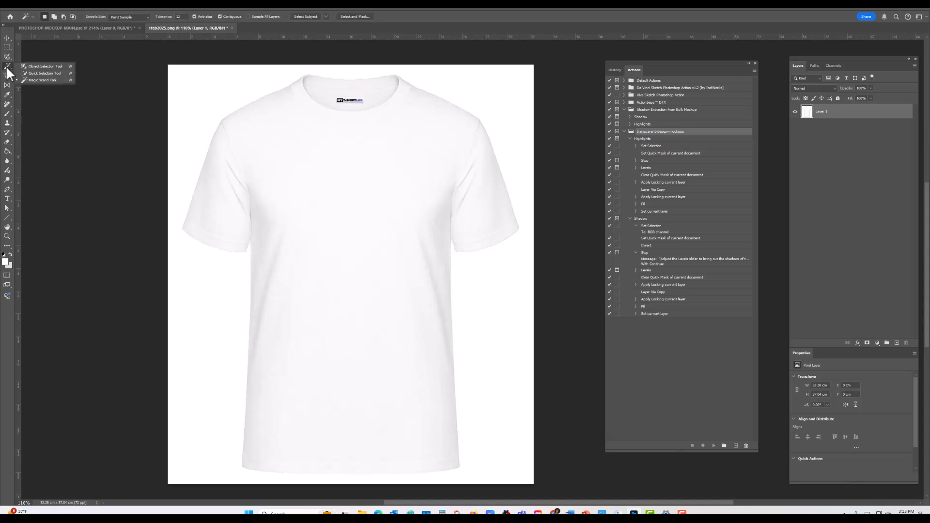
pyautogui.click(44, 67)
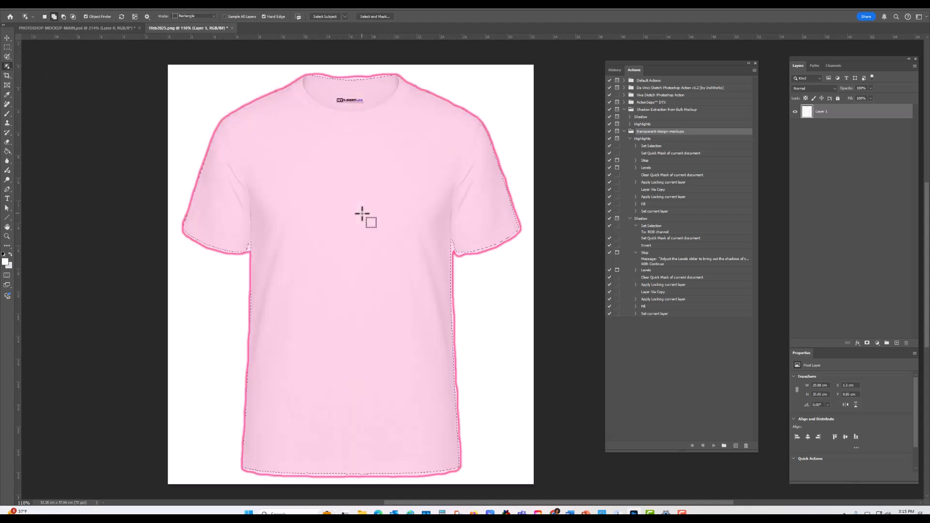
# Step: Cut the selected shirt out onto its own layer and check the shirt and remaining background by toggling their visibility
pyautogui.click(386, 221)
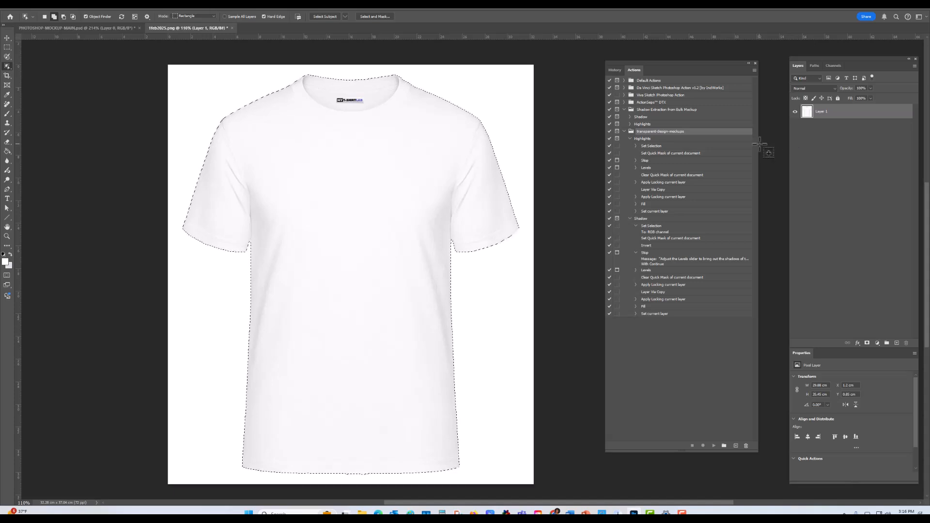
pyautogui.hotkey('ctrl', 'j')
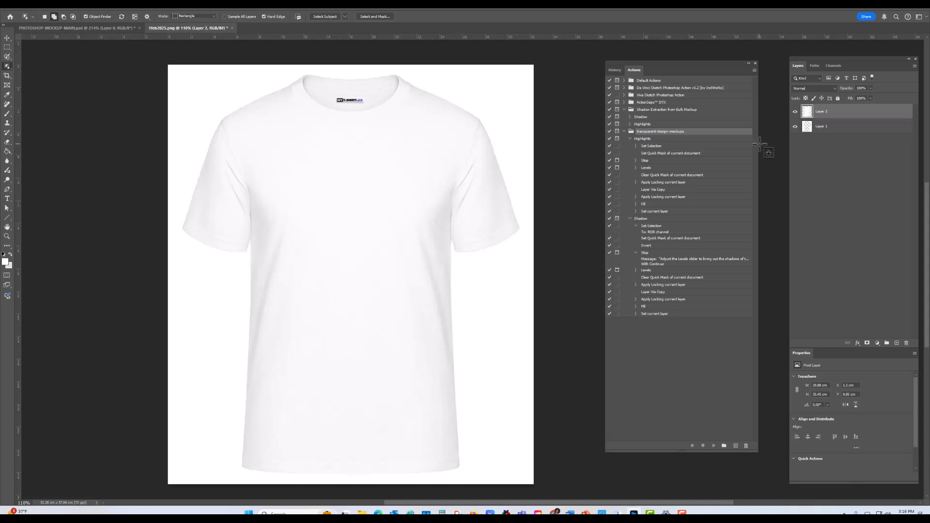
pyautogui.click(796, 127)
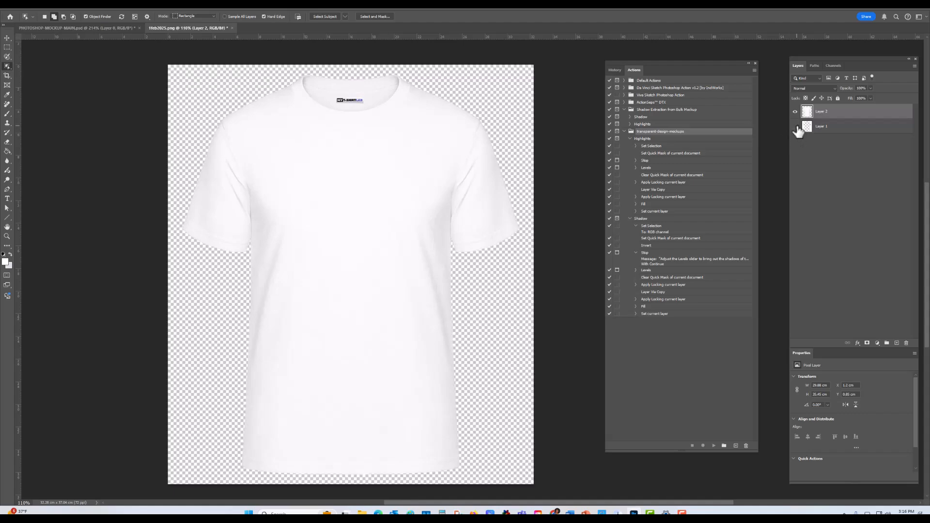
pyautogui.click(795, 126)
pyautogui.click(795, 112)
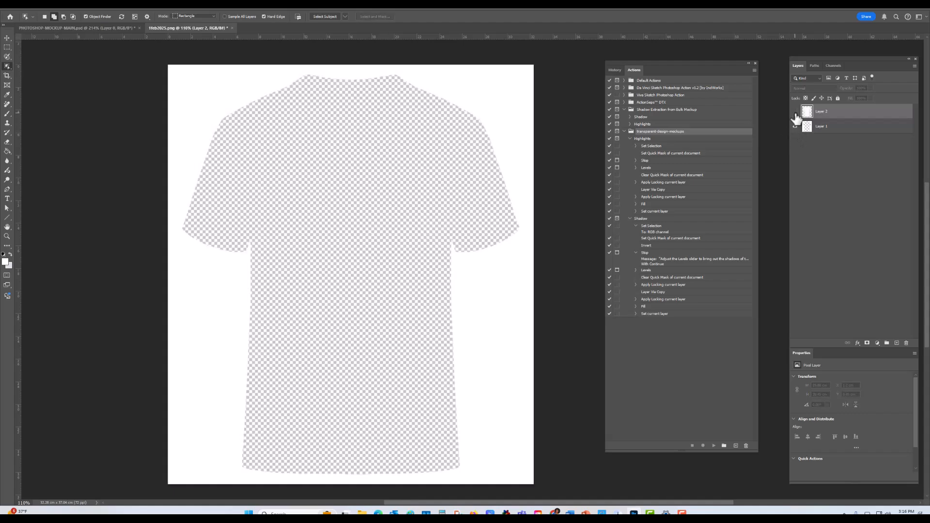
pyautogui.click(795, 112)
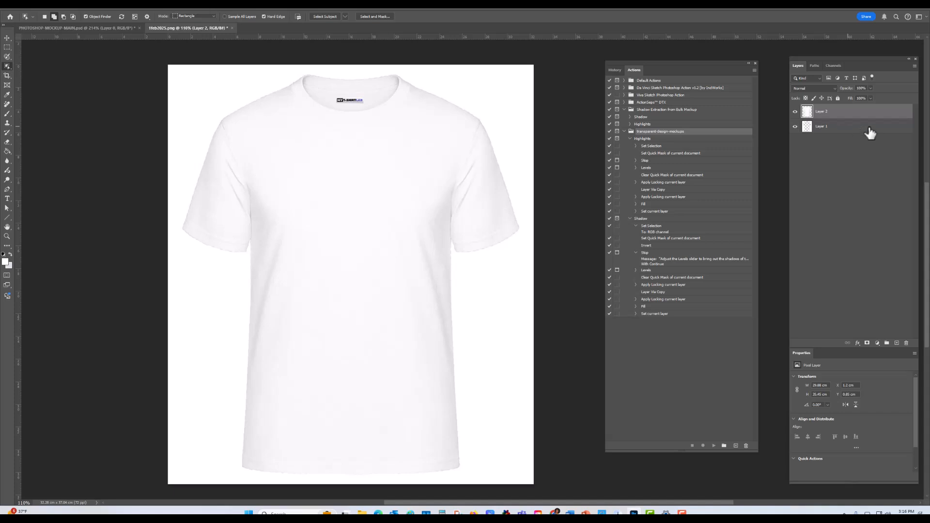
# Step: Rename the shirt layer as original and the lower layer as background, and select original
pyautogui.doubleClick(821, 112)
pyautogui.doubleClick(825, 127)
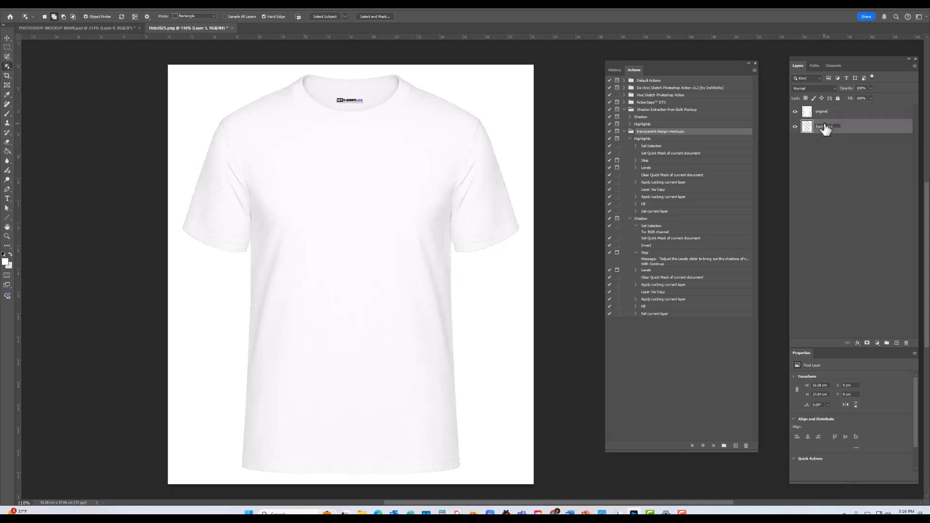
pyautogui.click(843, 116)
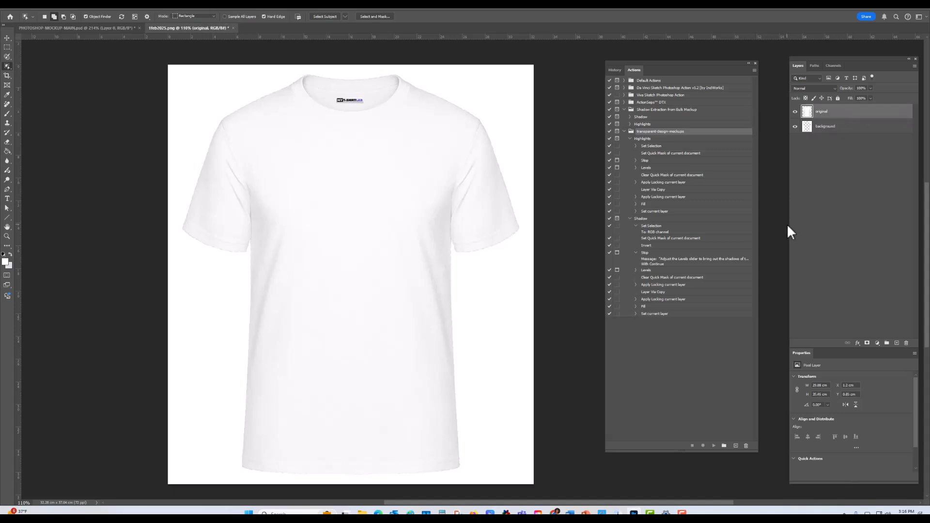
# Step: Run the Highlights action of transparent-design-mockups on the original layer with Levels inputs 197, 1.00 and 255
pyautogui.click(643, 140)
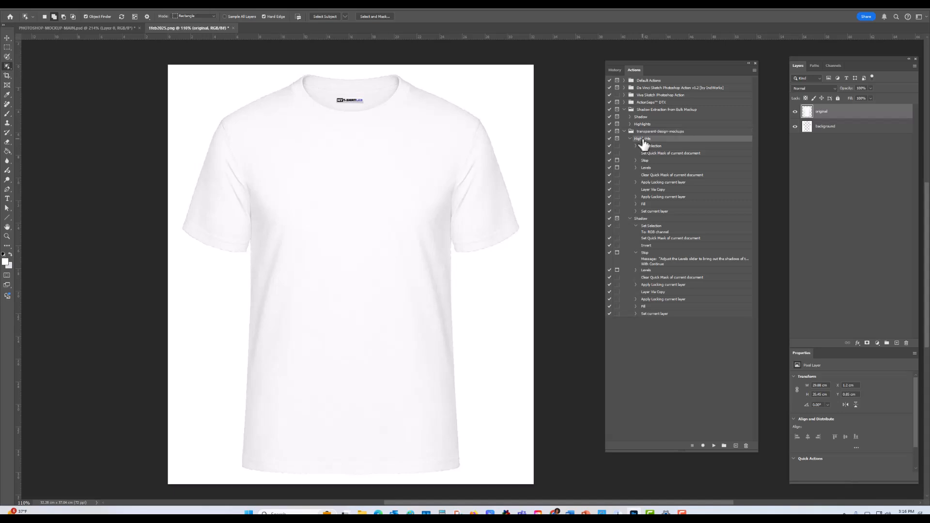
pyautogui.click(713, 446)
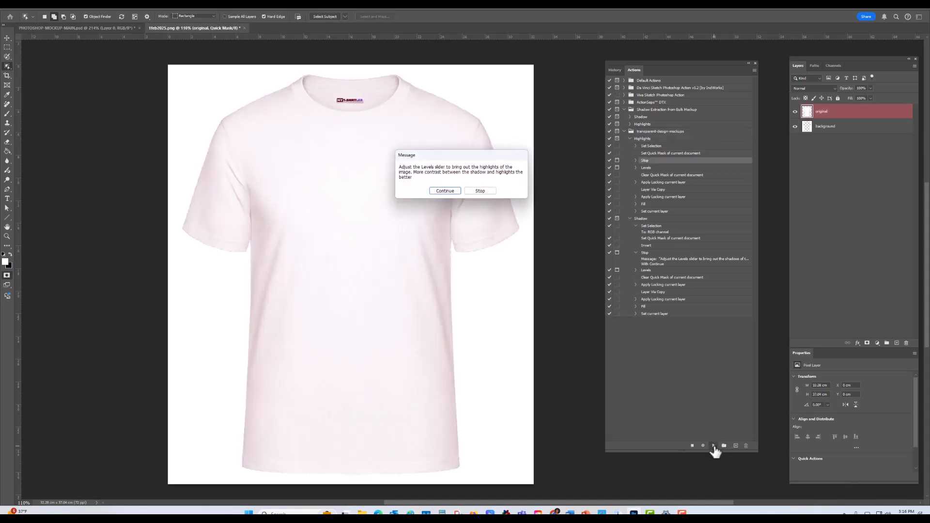
pyautogui.click(446, 190)
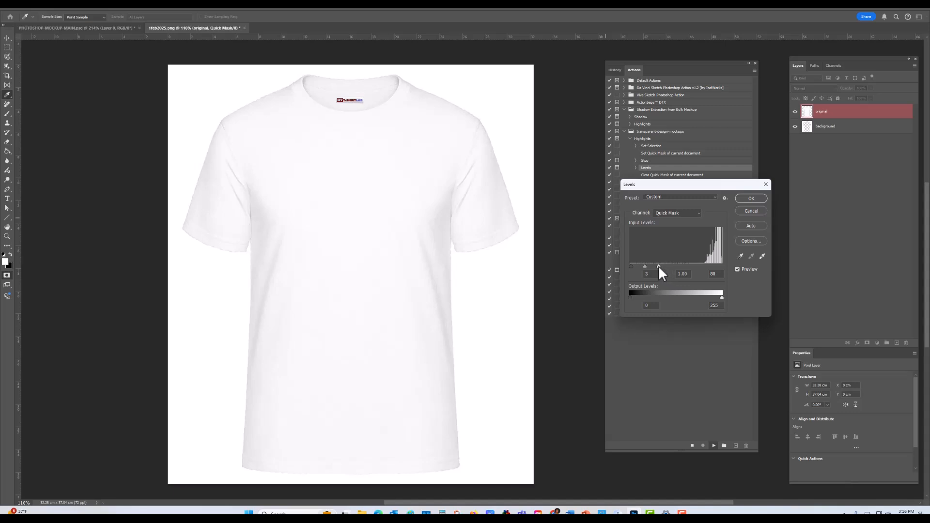
pyautogui.moveTo(702, 268); pyautogui.dragTo(724, 268)
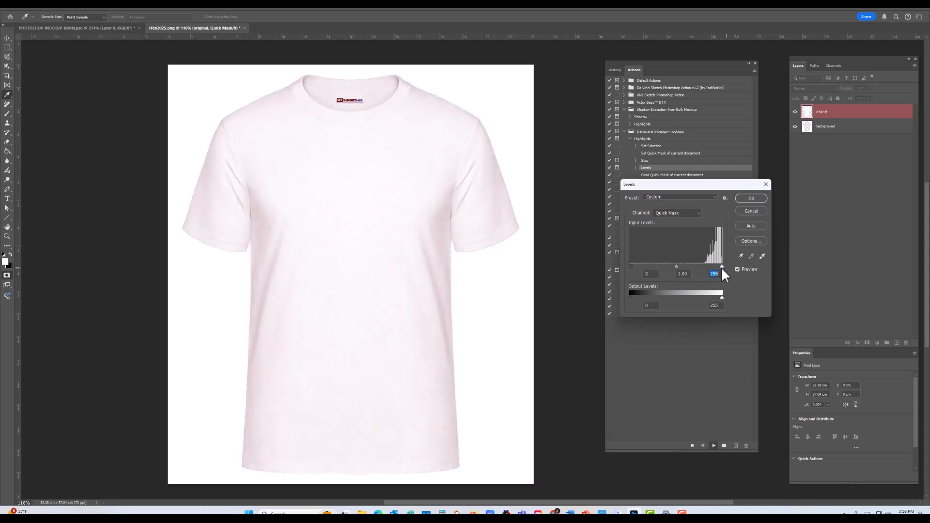
pyautogui.moveTo(645, 267); pyautogui.dragTo(705, 272)
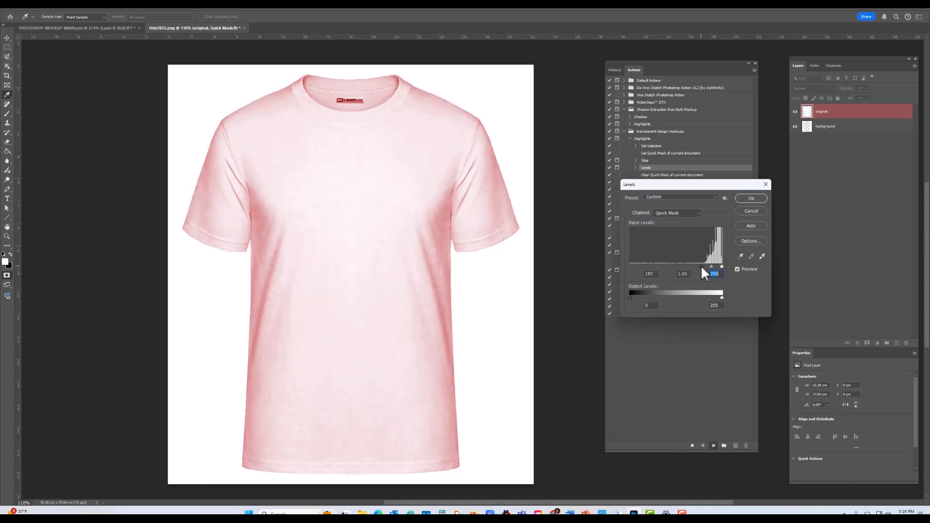
pyautogui.click(751, 198)
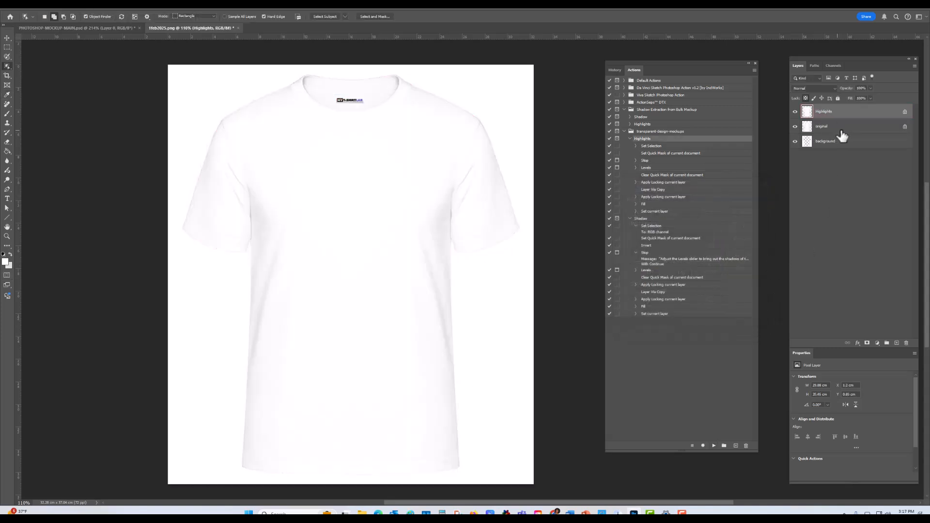
# Step: Hide Highlights and run the Shadow action on the original layer, lowering the Levels white input to about 48
pyautogui.click(841, 130)
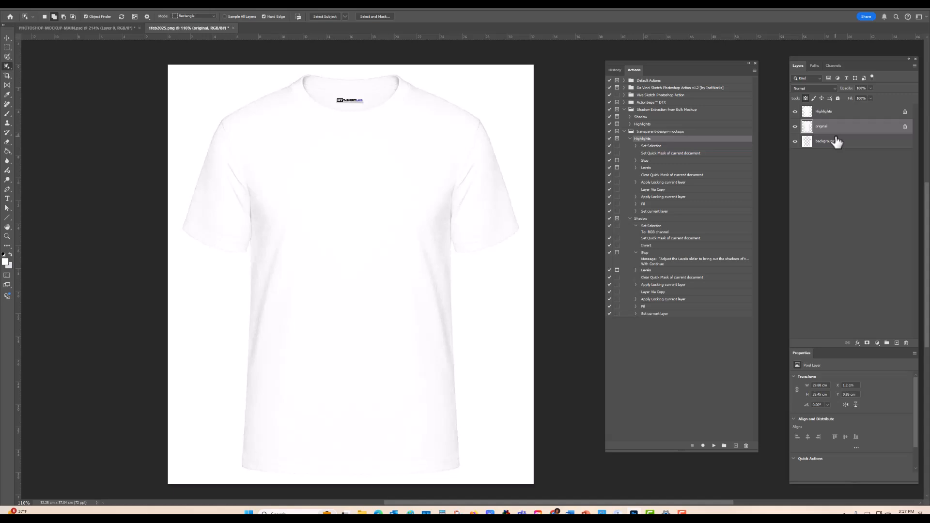
pyautogui.click(795, 111)
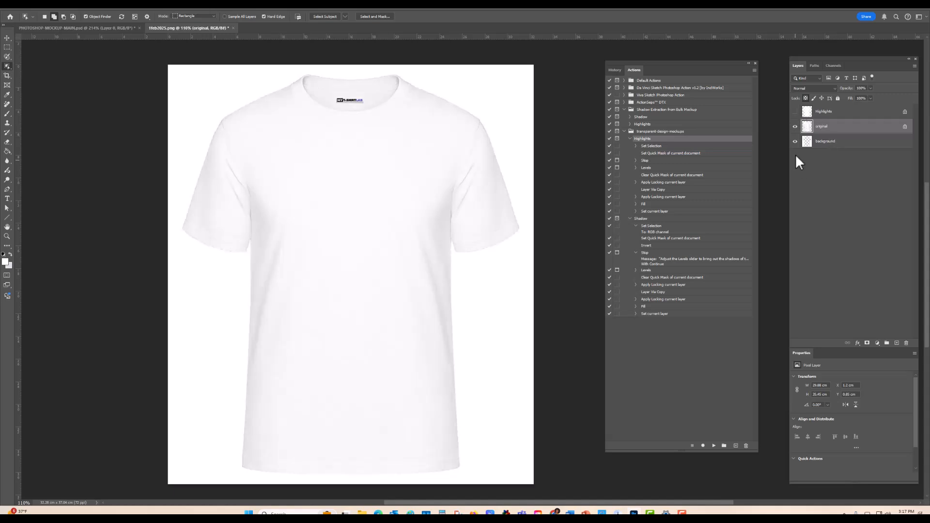
pyautogui.click(641, 219)
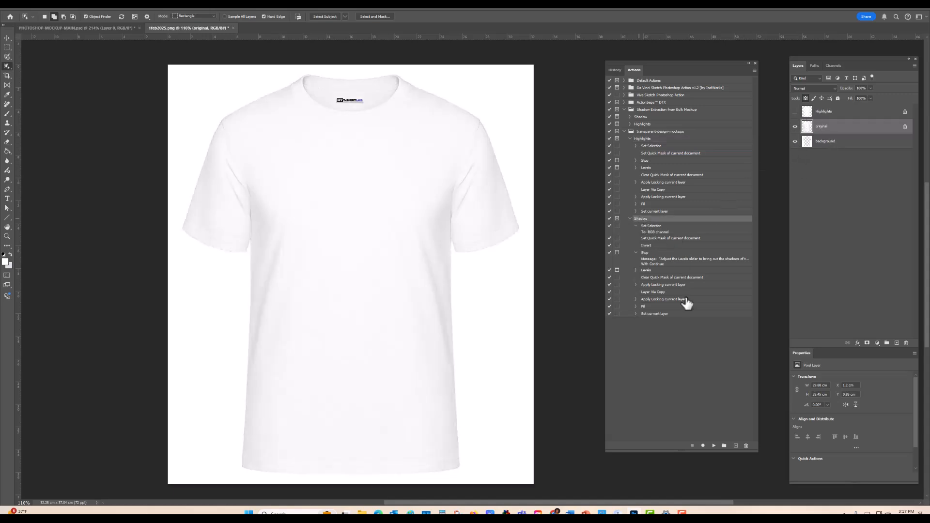
pyautogui.click(714, 446)
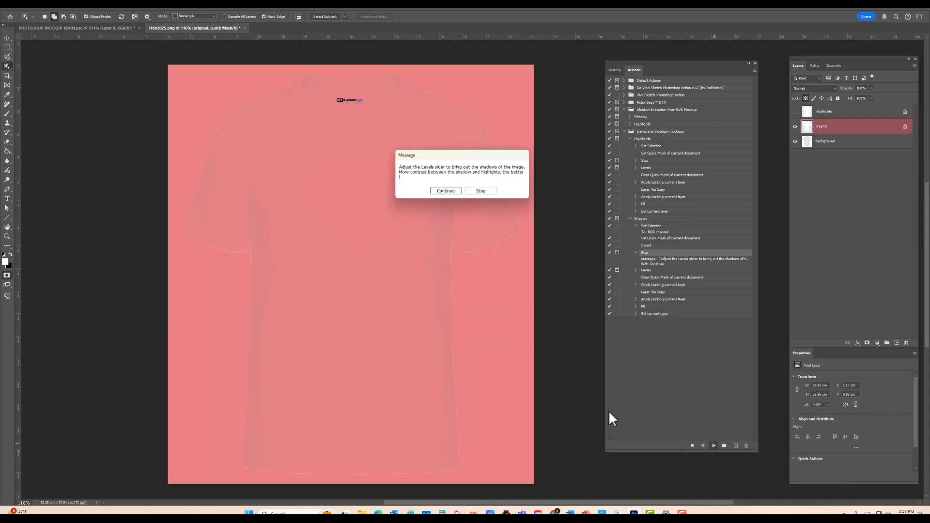
pyautogui.click(448, 191)
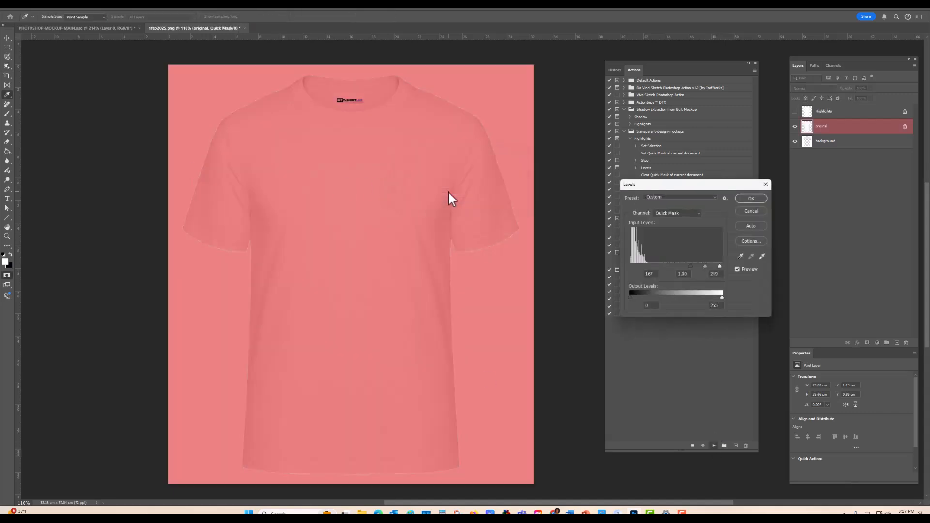
pyautogui.moveTo(691, 266); pyautogui.dragTo(622, 267)
pyautogui.moveTo(719, 266); pyautogui.dragTo(649, 269)
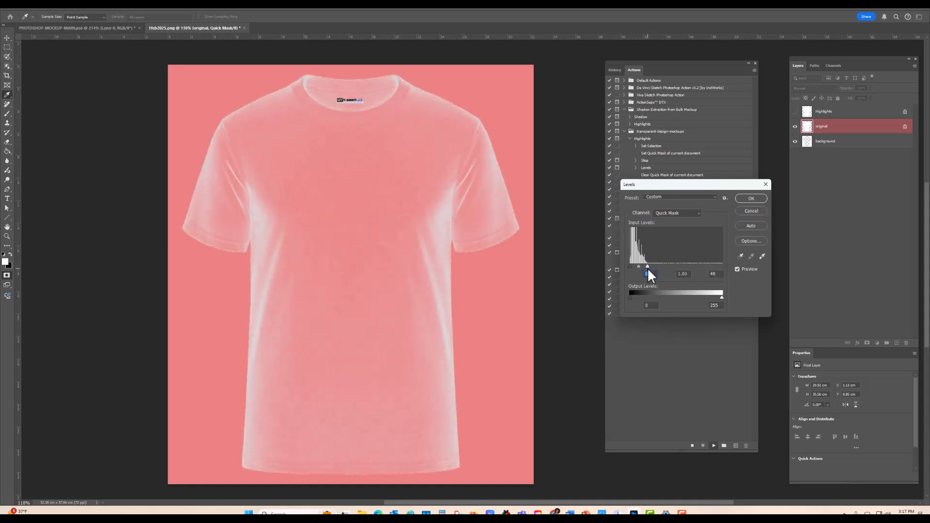
pyautogui.click(646, 267)
pyautogui.click(752, 198)
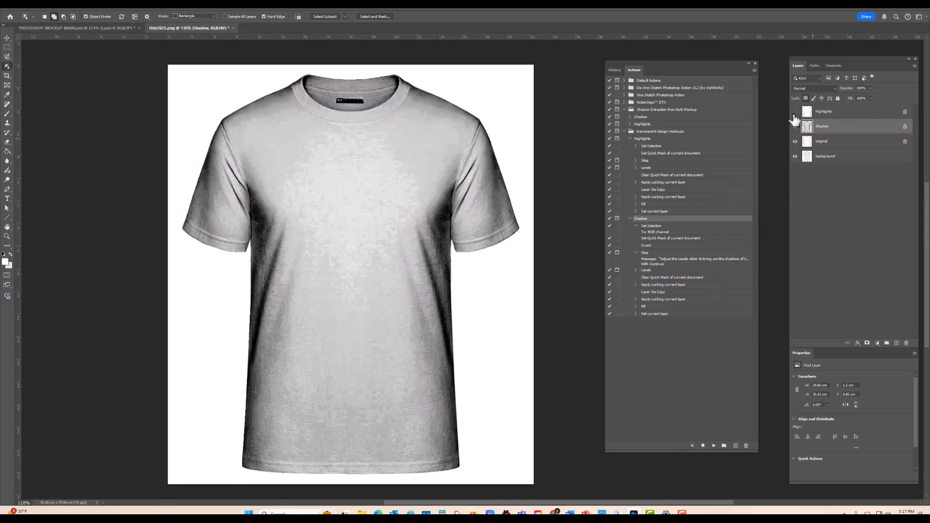
# Step: With Highlights shown and original hidden, add a red (#ff0000) Solid Color fill layer above background
pyautogui.click(795, 141)
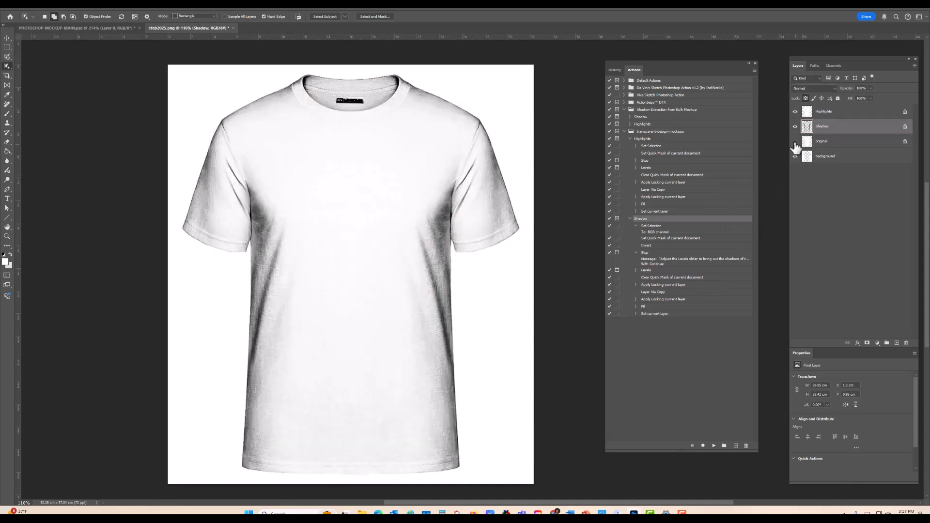
pyautogui.click(853, 166)
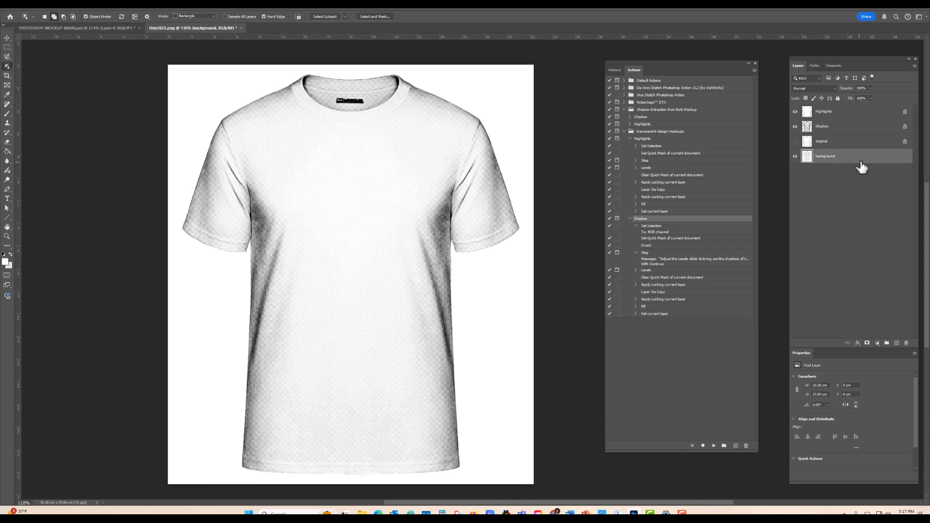
pyautogui.click(878, 343)
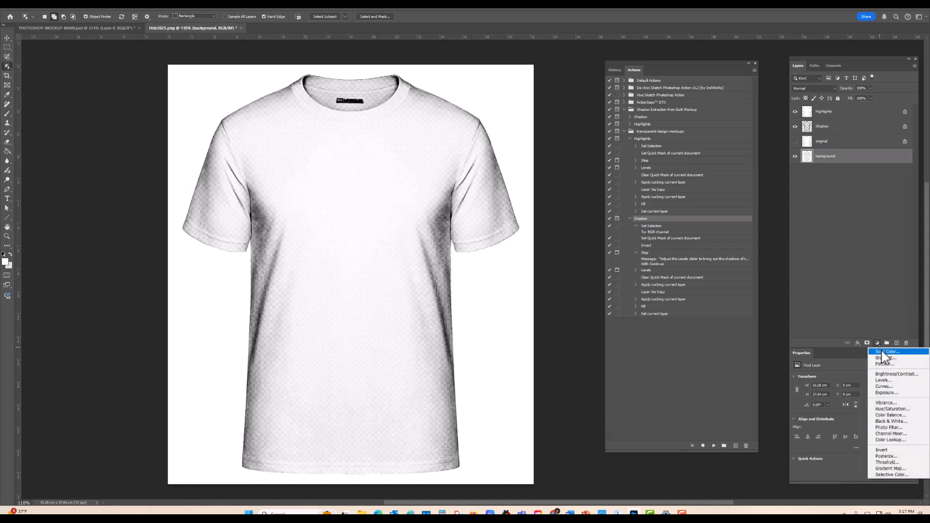
pyautogui.click(882, 352)
pyautogui.moveTo(774, 294); pyautogui.dragTo(783, 251)
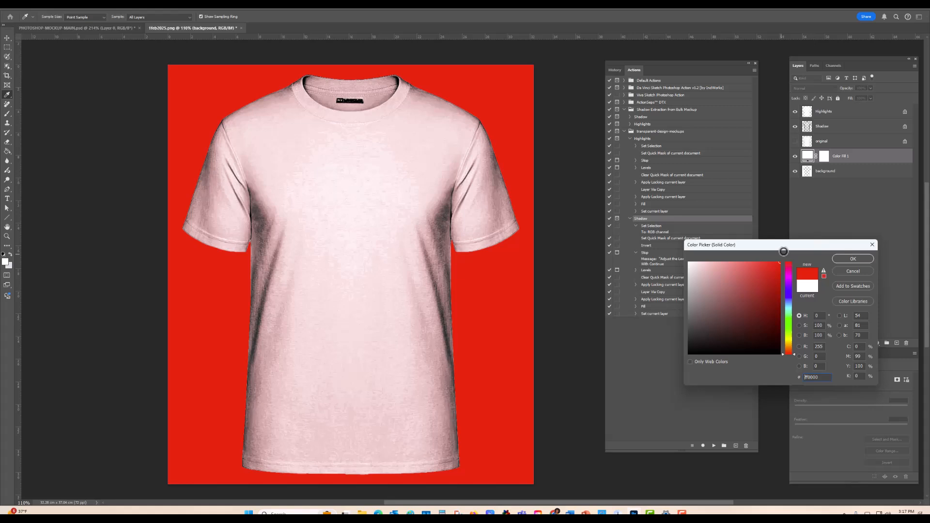
pyautogui.click(853, 258)
# Step: Move Color Fill 1 below the background layer and delete its layer mask
pyautogui.moveTo(872, 161); pyautogui.dragTo(872, 176)
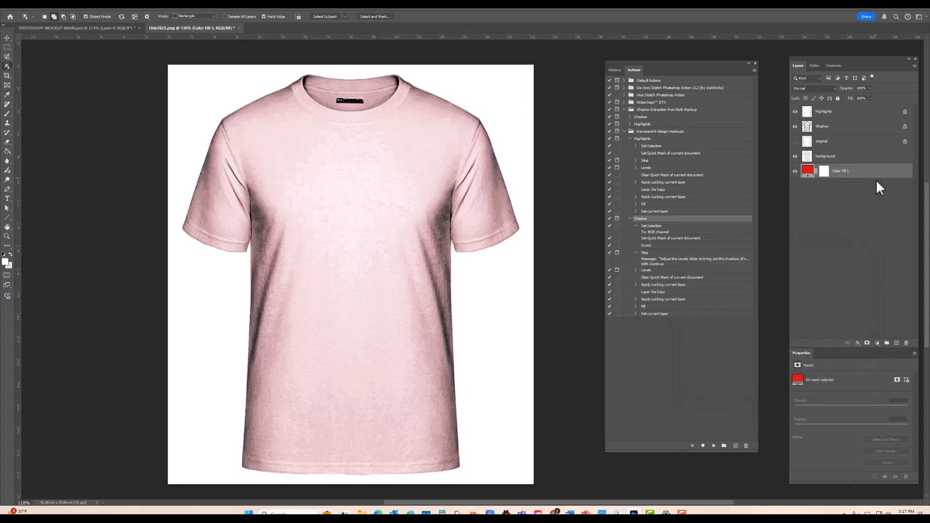
pyautogui.click(825, 173)
pyautogui.click(906, 343)
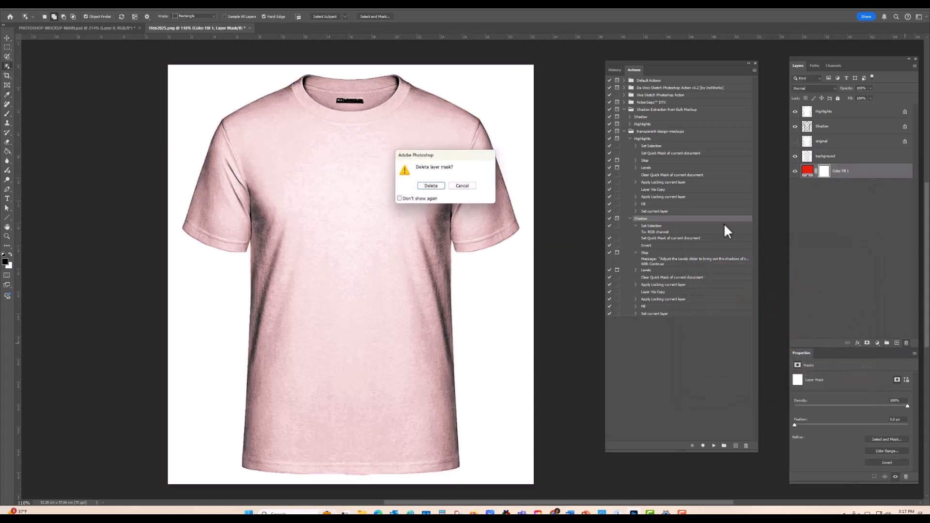
pyautogui.click(432, 186)
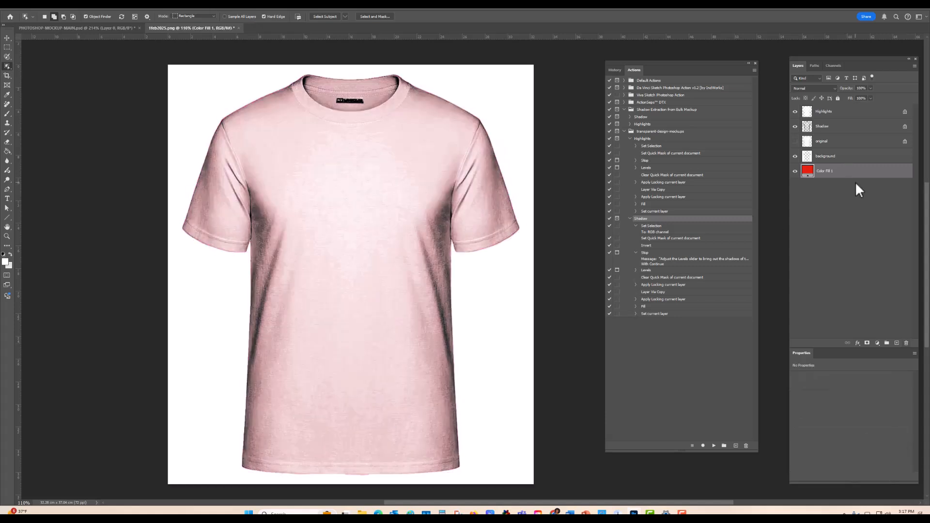
# Step: Reduce the Highlights layer's opacity to 32% and the Shadow layer's opacity to about 45%
pyautogui.click(851, 116)
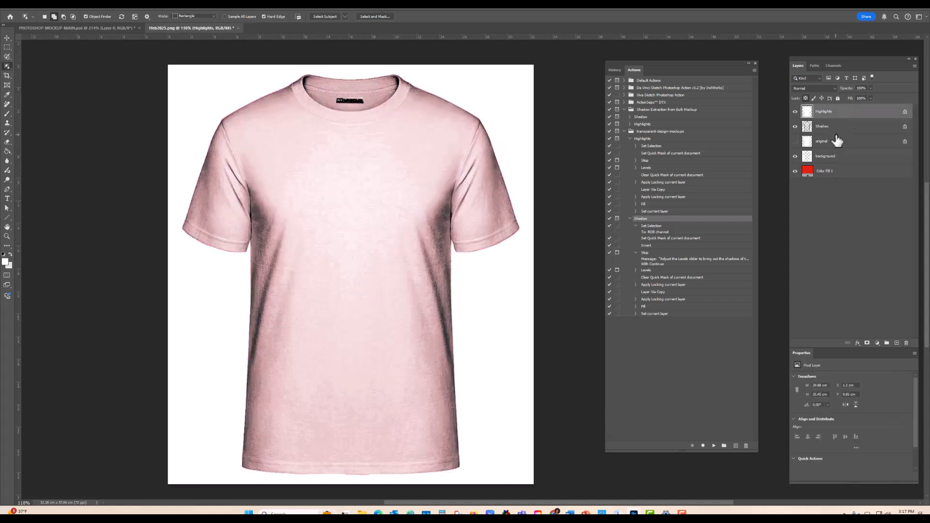
pyautogui.click(870, 88)
pyautogui.moveTo(847, 100); pyautogui.dragTo(860, 102)
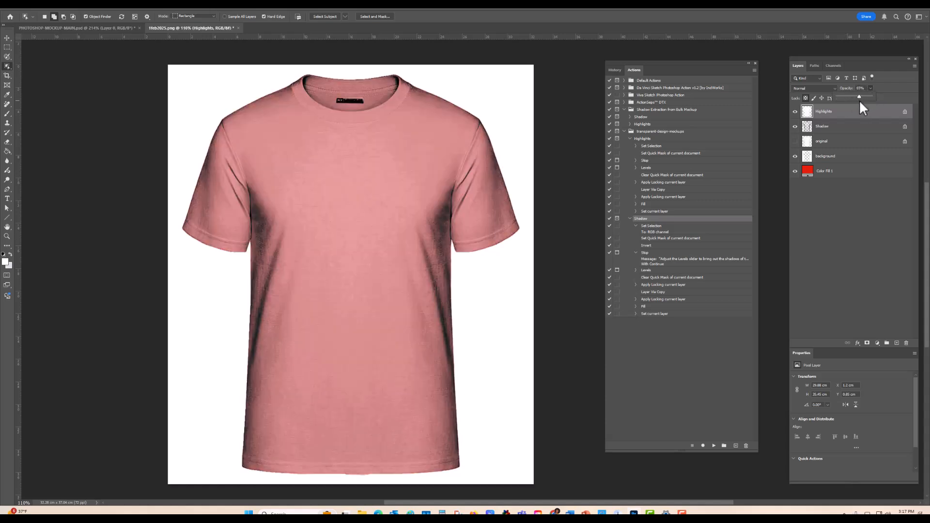
pyautogui.click(850, 127)
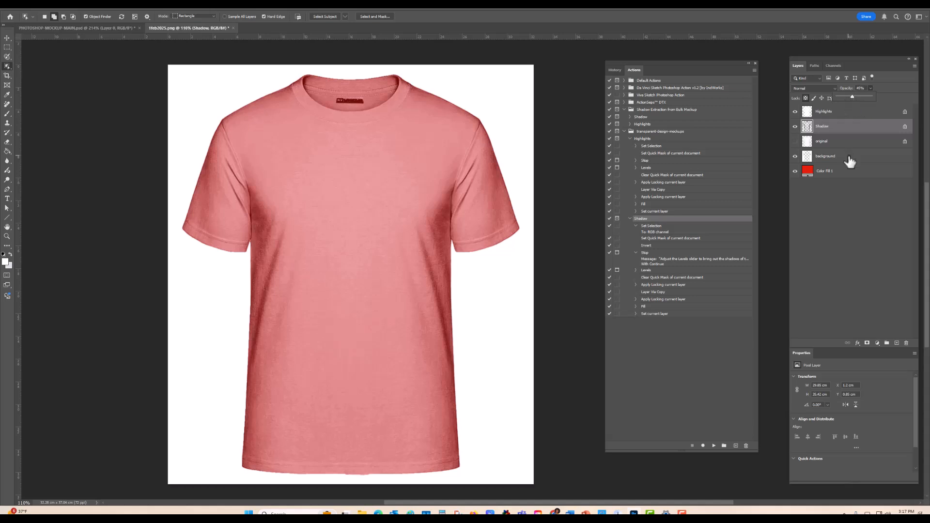
pyautogui.click(854, 114)
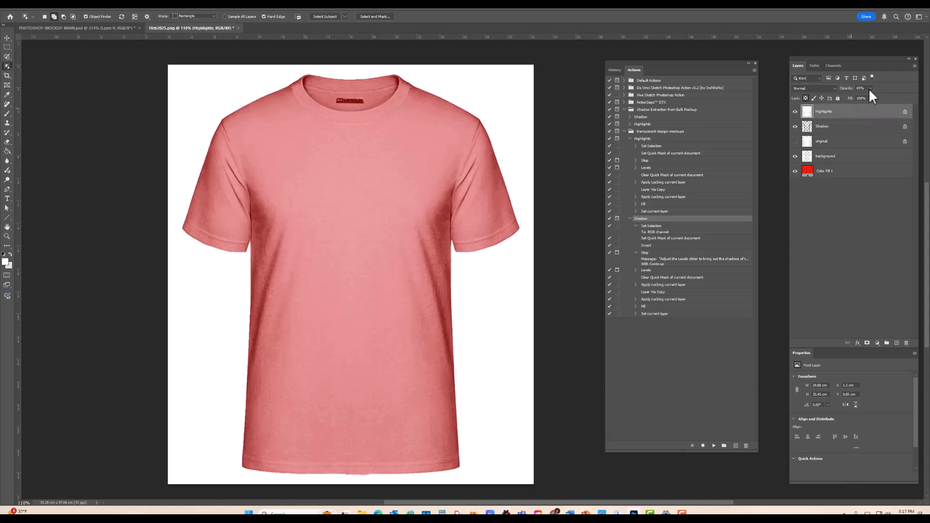
pyautogui.moveTo(860, 99); pyautogui.dragTo(859, 100)
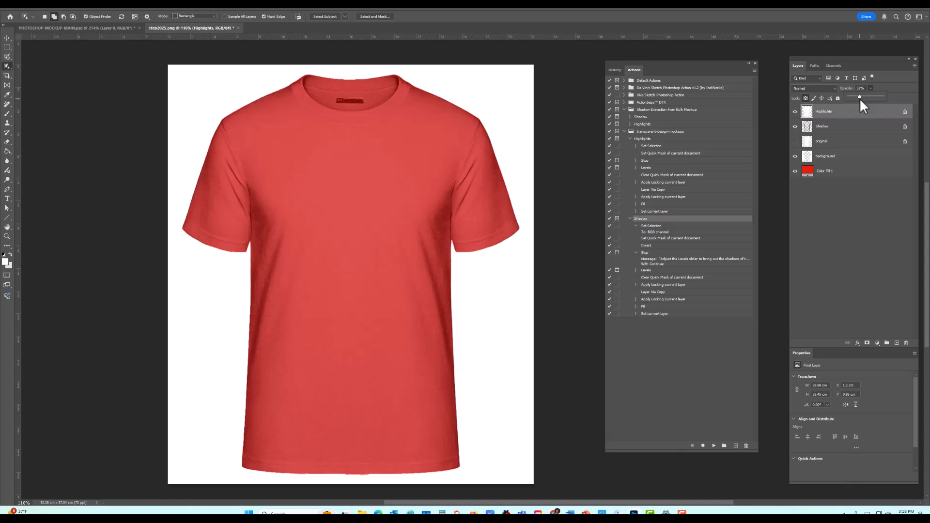
# Step: Show the original layer and select the MYT-SHIRTLAB neck label on it with a rectangular marquee
pyautogui.click(839, 159)
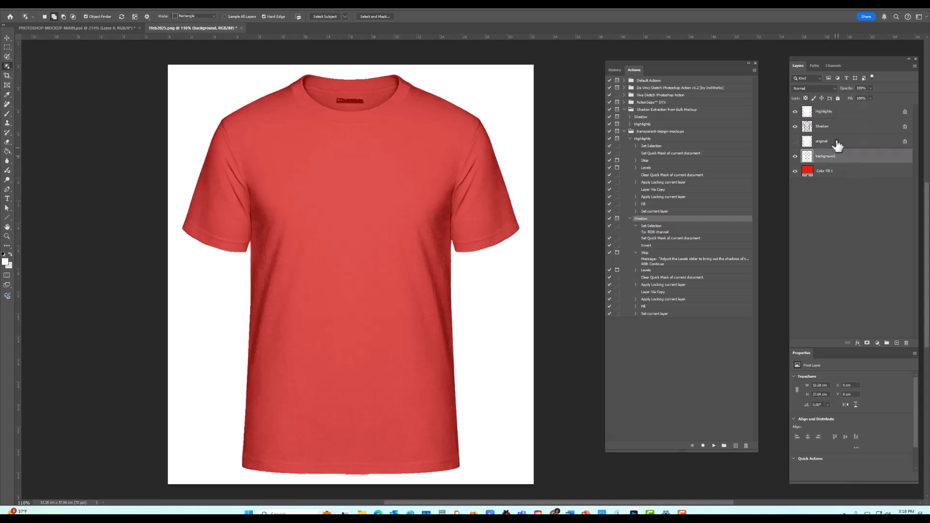
pyautogui.click(824, 141)
pyautogui.click(795, 141)
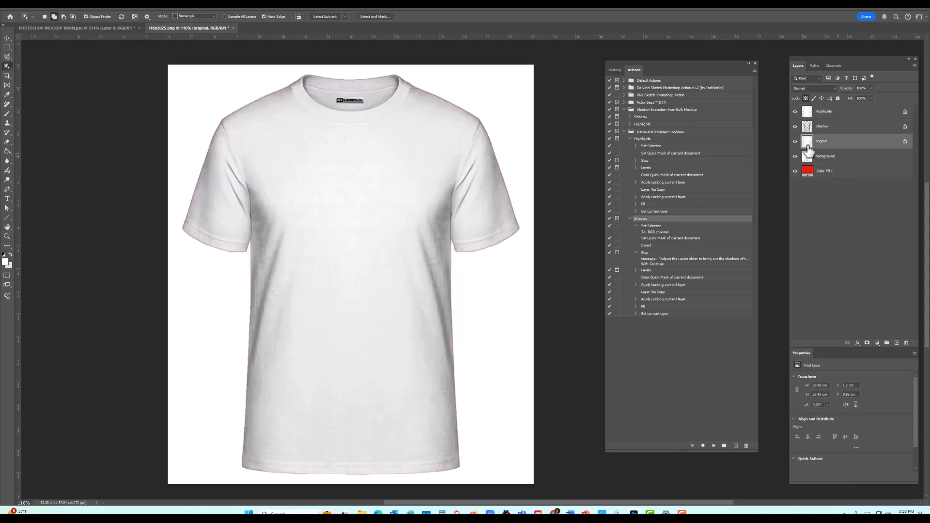
pyautogui.scroll(2, 345, 88)
pyautogui.scroll(5, 352, 90)
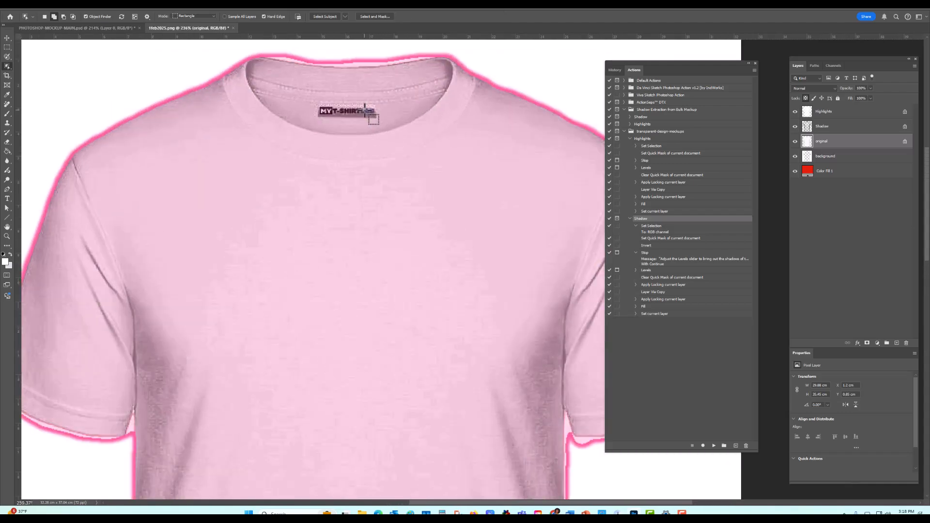
pyautogui.scroll(-1, 376, 118)
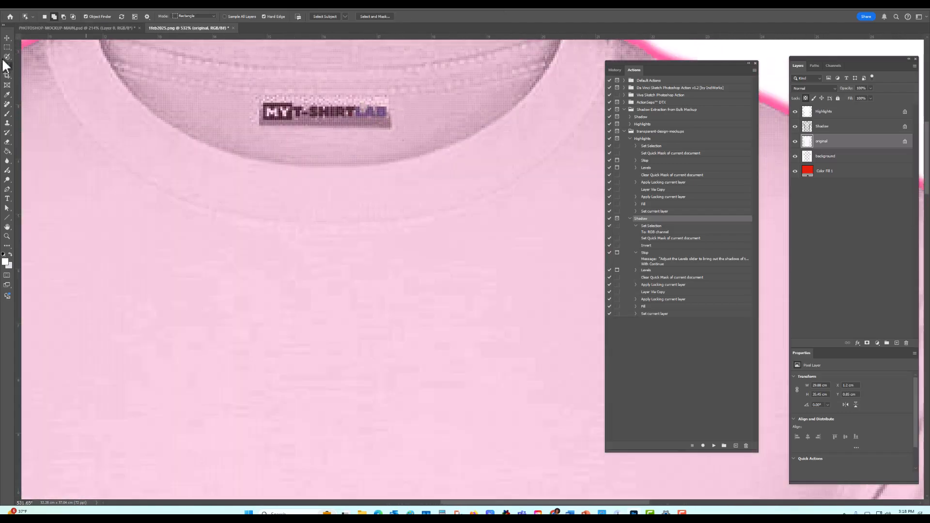
pyautogui.press('m')
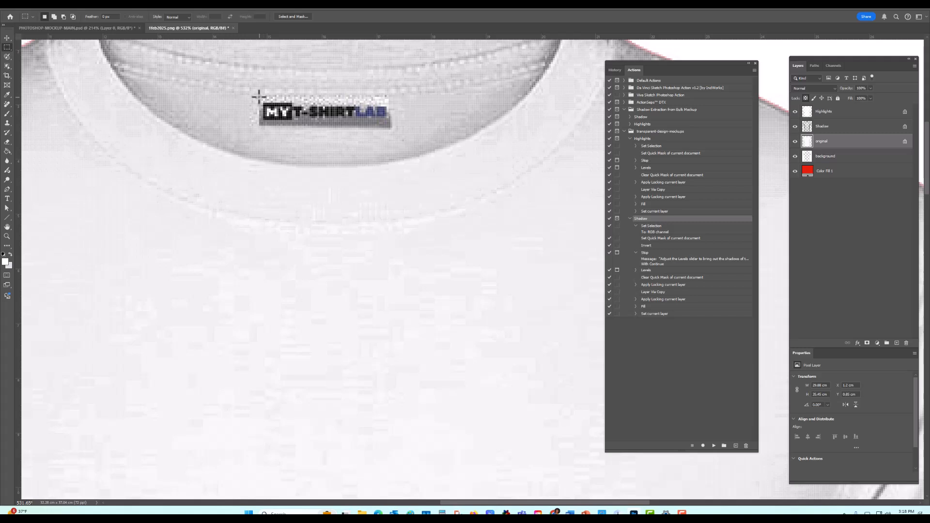
pyautogui.moveTo(258, 95); pyautogui.dragTo(391, 129)
# Step: Copy the selected neck label onto a new layer above Highlights, deselect it and hide the original layer
pyautogui.click(868, 112)
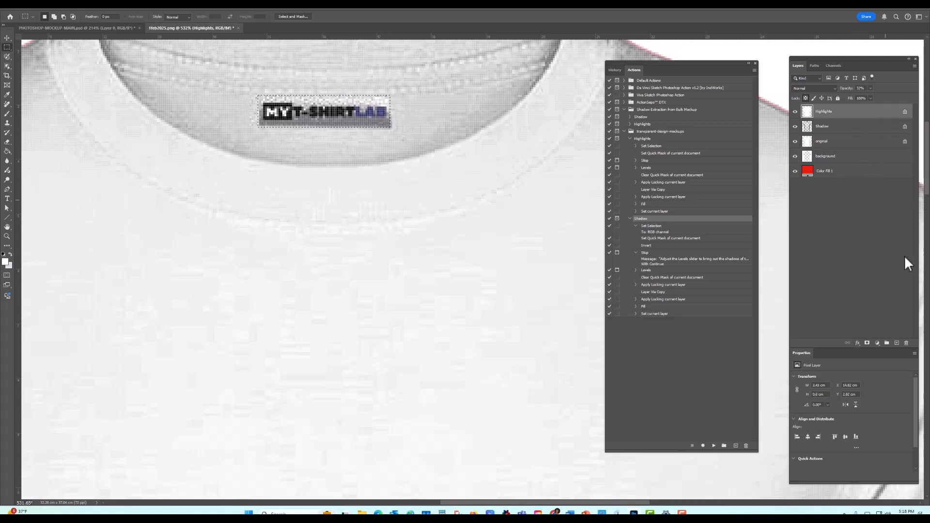
pyautogui.click(896, 343)
pyautogui.hotkey('ctrl', 'd')
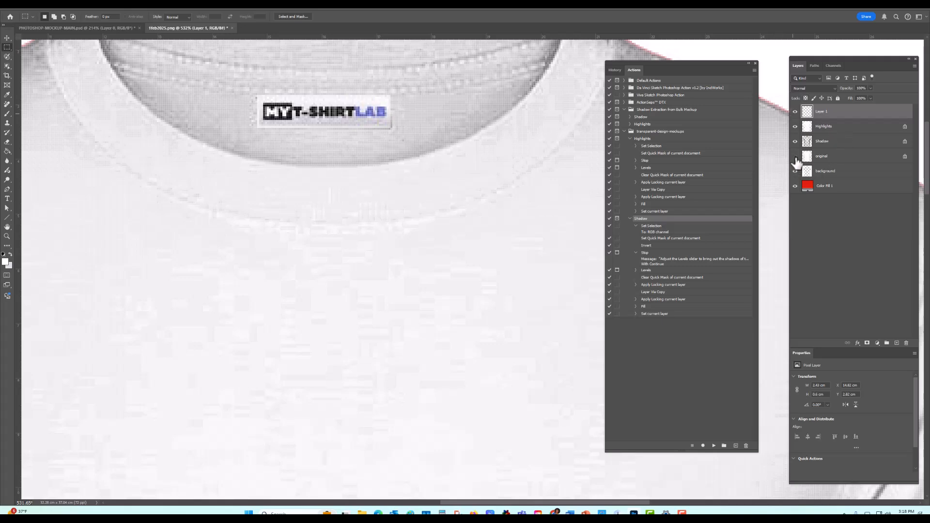
pyautogui.click(795, 156)
pyautogui.scroll(-8, 522, 204)
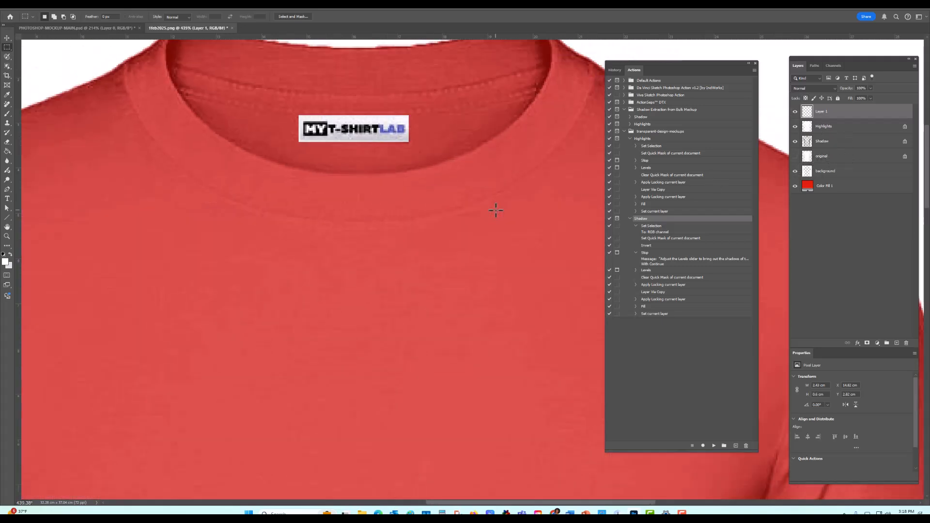
pyautogui.scroll(-5, 533, 271)
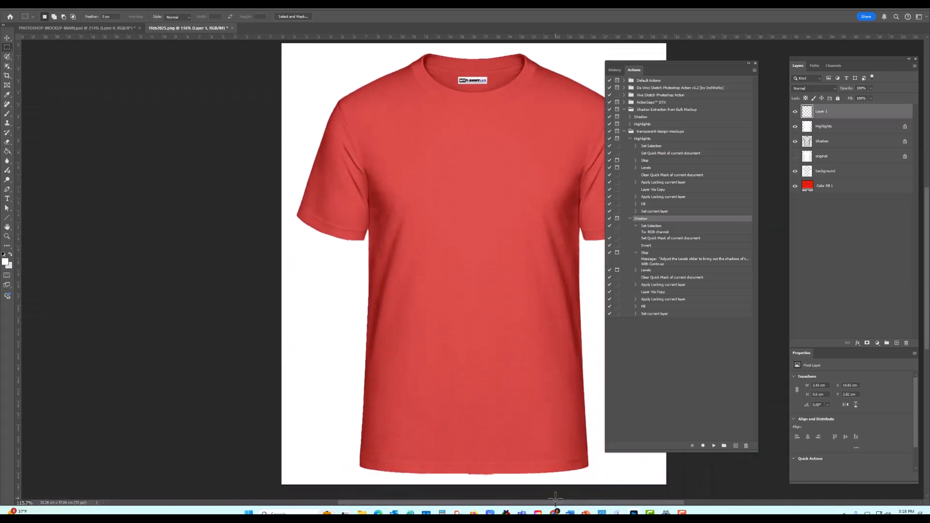
pyautogui.moveTo(558, 503); pyautogui.dragTo(602, 503)
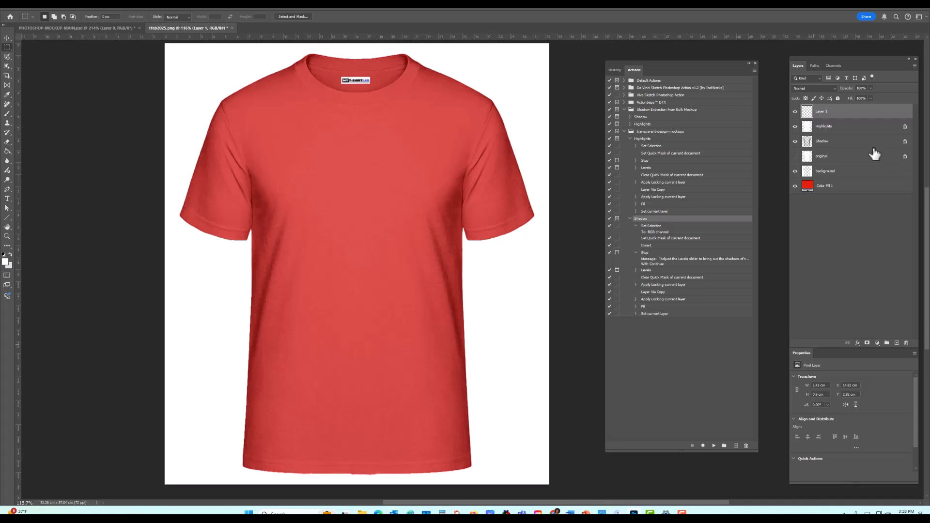
# Step: Try yellow (#fff600) as the color of Color Fill 1 and cancel the change
pyautogui.click(807, 190)
pyautogui.doubleClick(808, 189)
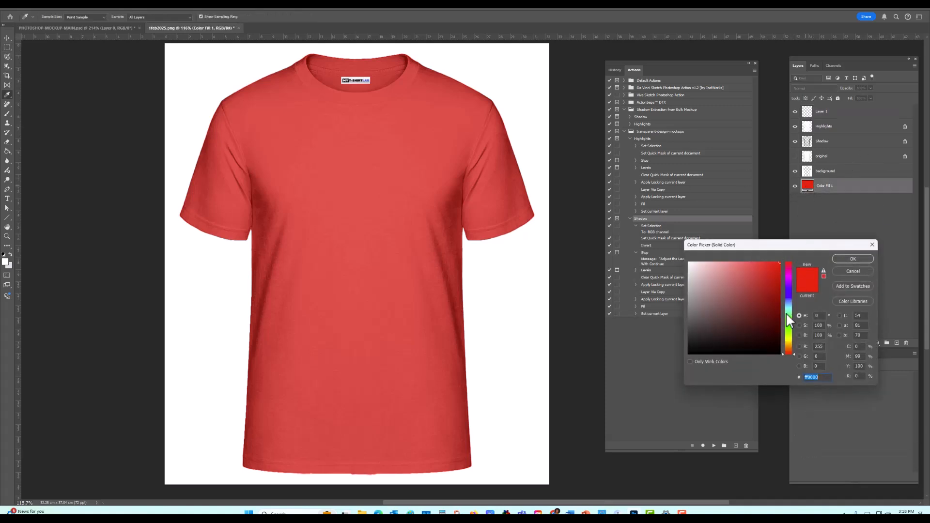
pyautogui.moveTo(785, 314); pyautogui.dragTo(791, 339)
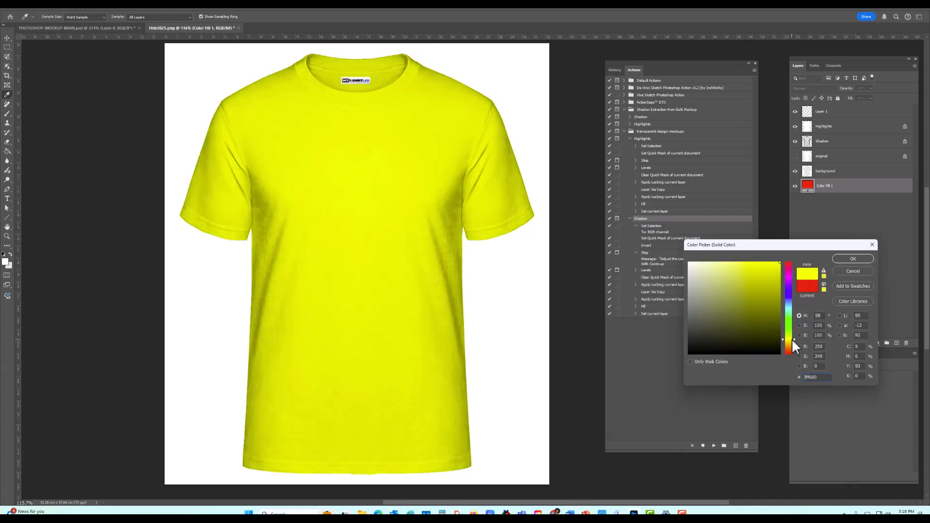
pyautogui.click(849, 273)
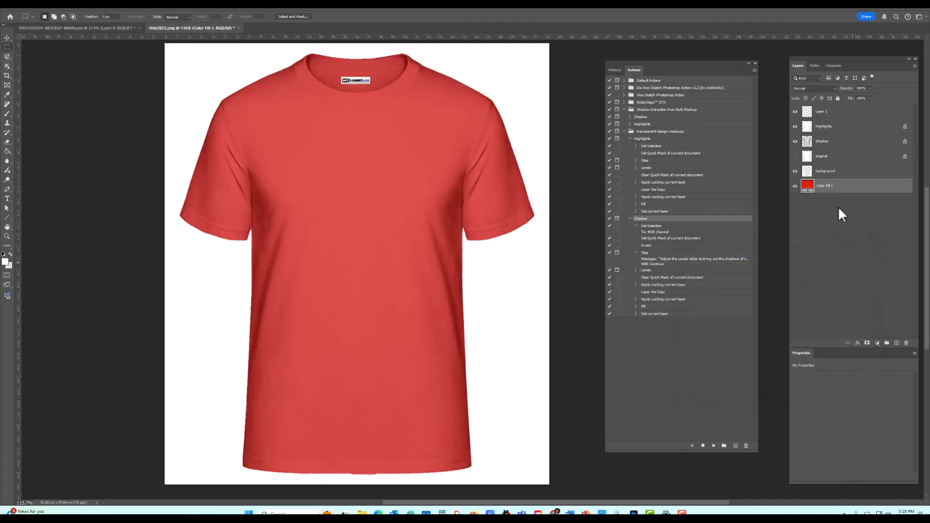
# Step: Hide Color Fill 1 and save the mockup for web as a PNG-24 with transparency under a new file name
pyautogui.click(794, 186)
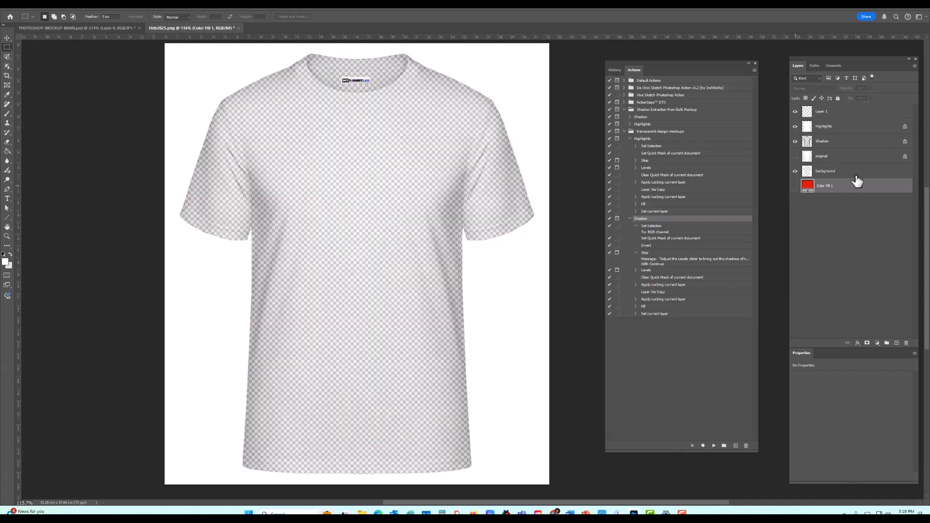
pyautogui.click(823, 116)
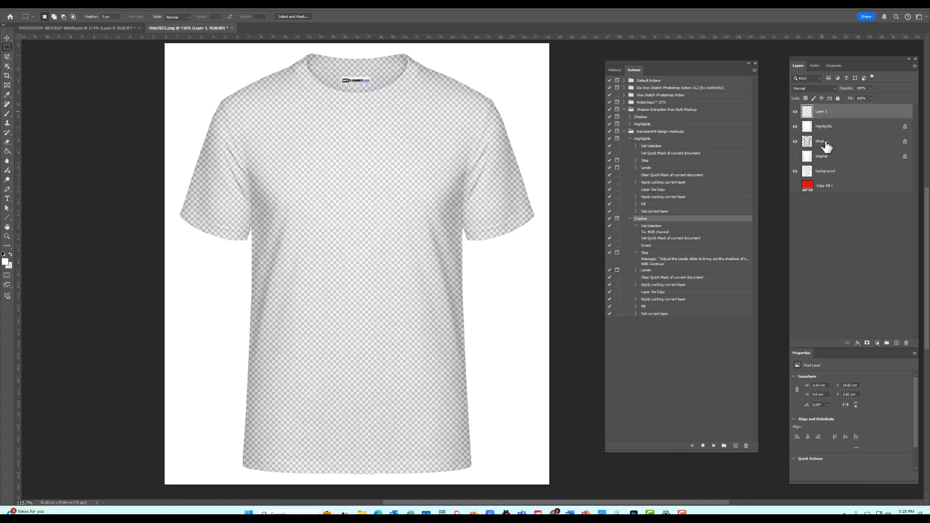
pyautogui.click(15, 8)
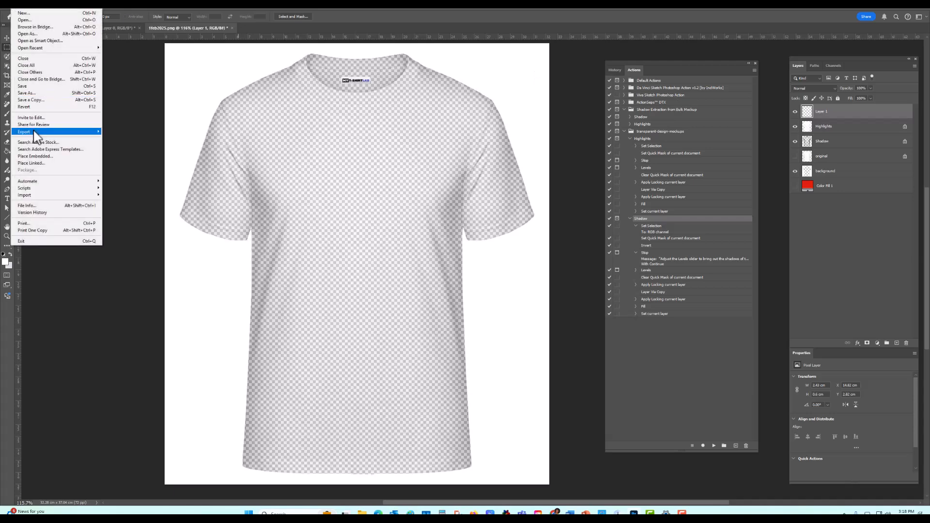
pyautogui.click(135, 160)
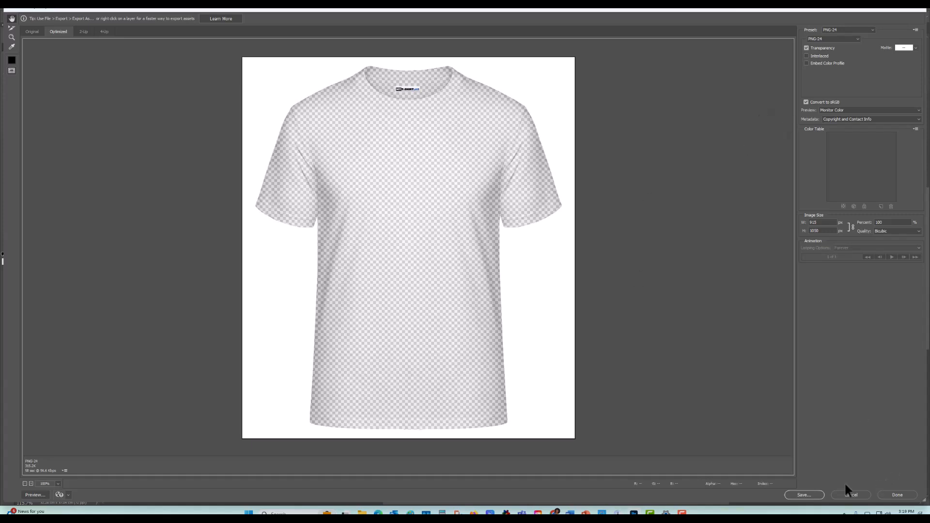
pyautogui.click(805, 494)
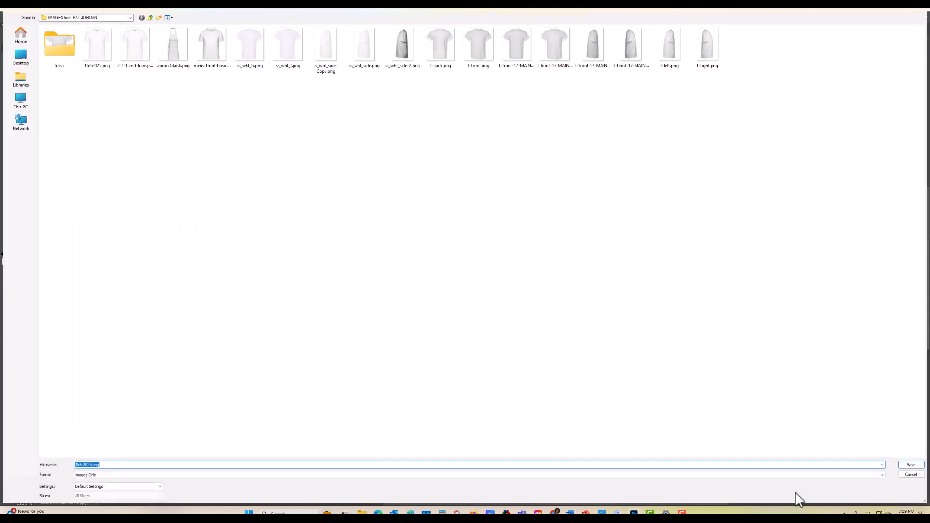
pyautogui.click(92, 464)
pyautogui.press('Return')
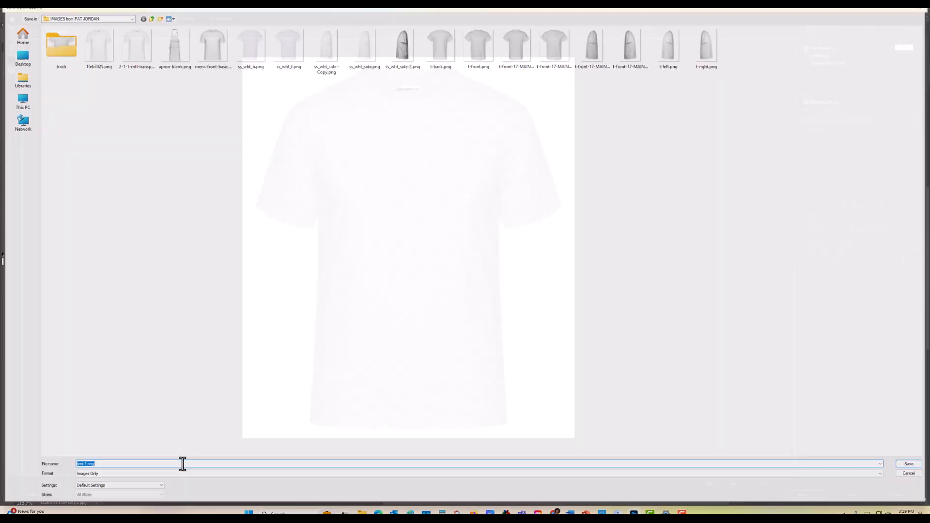